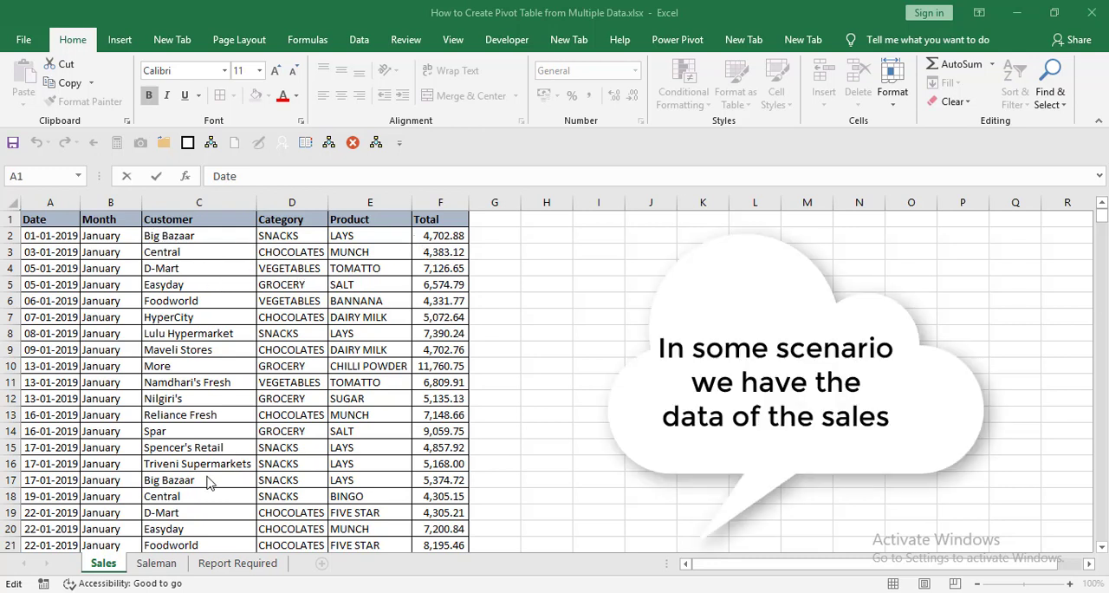
Step: Review the Sales, Saleman and Report Required sheets, examining the Customer column shared by the two data sheets
left_click(153, 564)
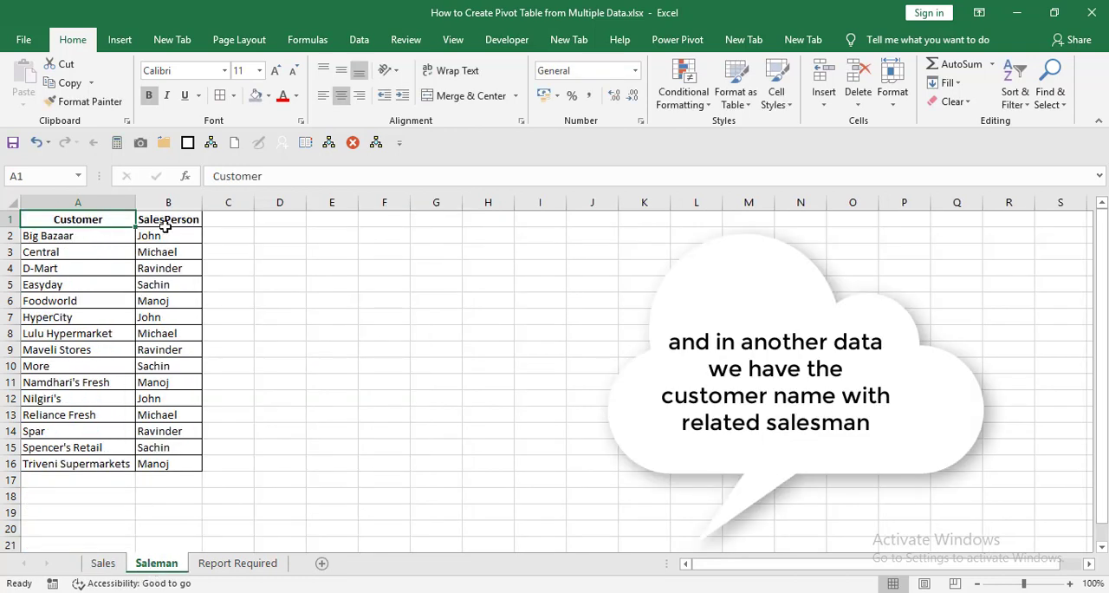
left_click(239, 565)
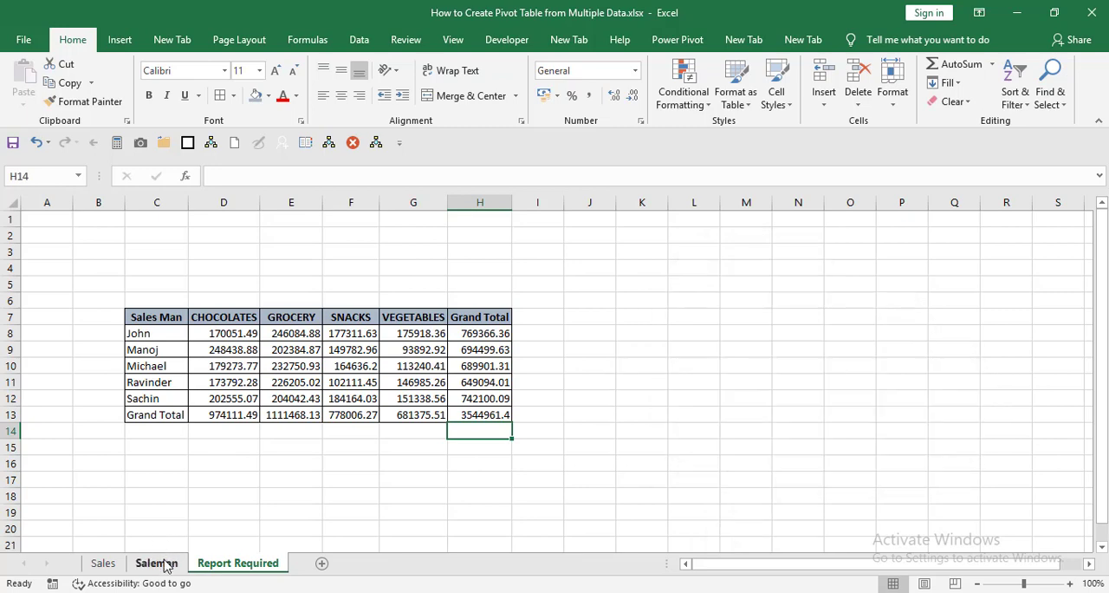
left_click(104, 564)
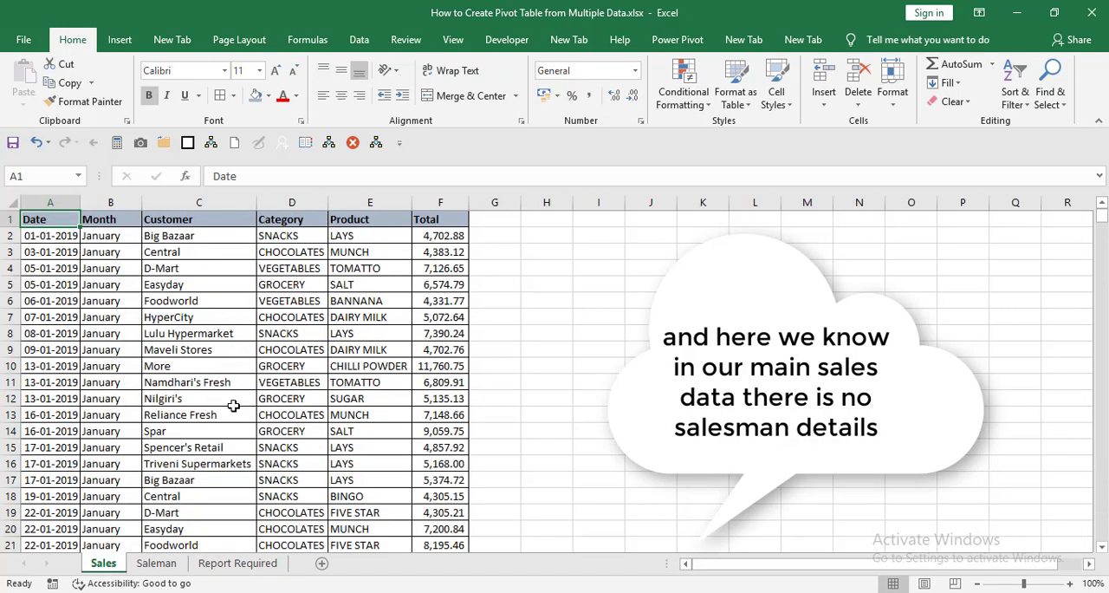
left_click(156, 564)
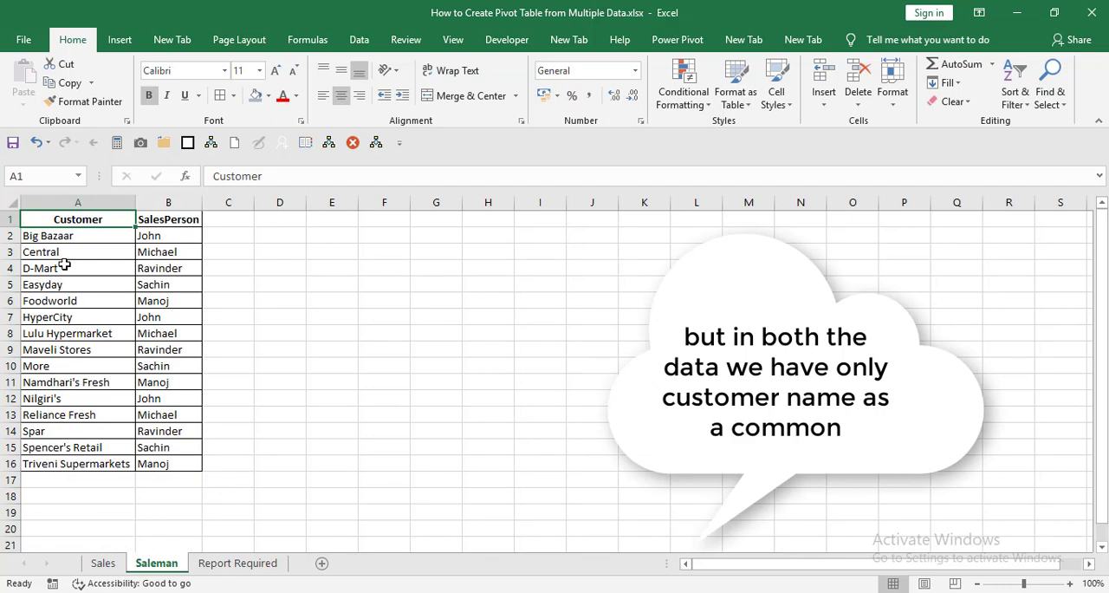
left_click_drag(82, 268, 73, 479)
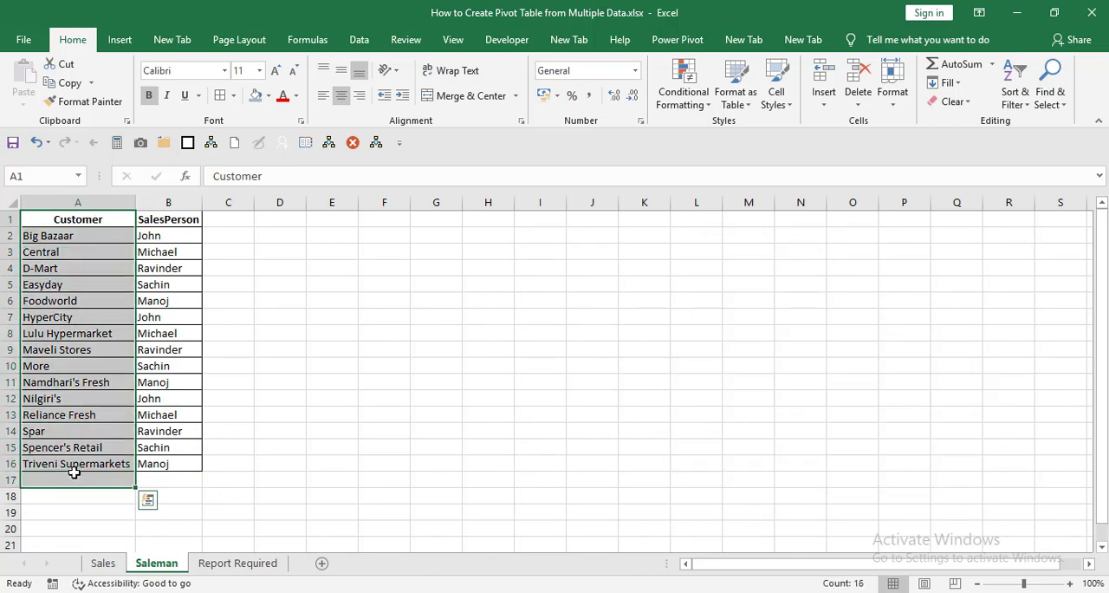
left_click(103, 565)
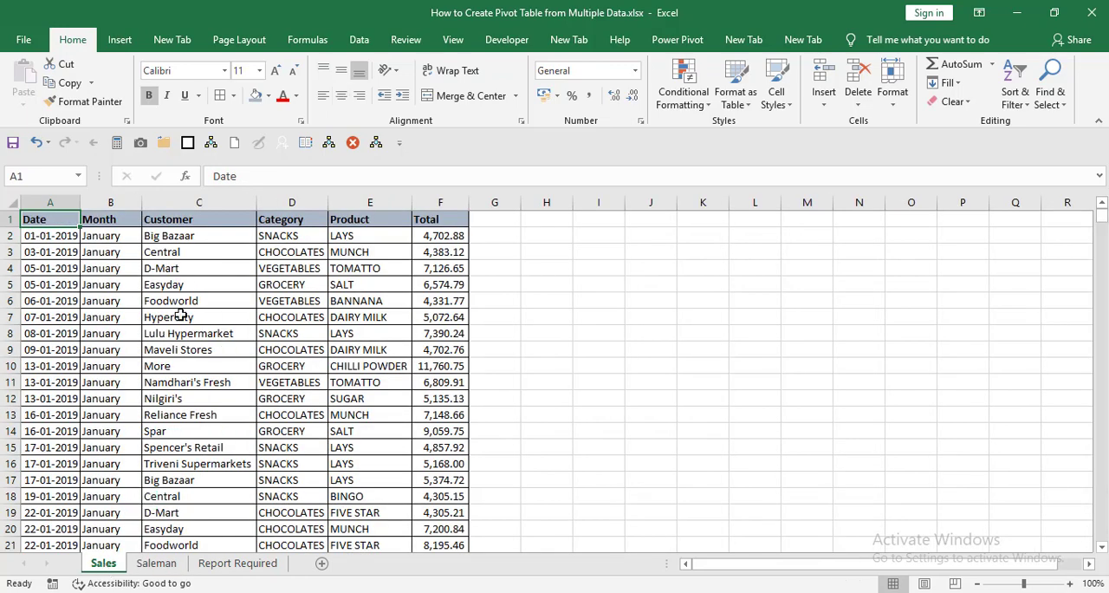
left_click(198, 196)
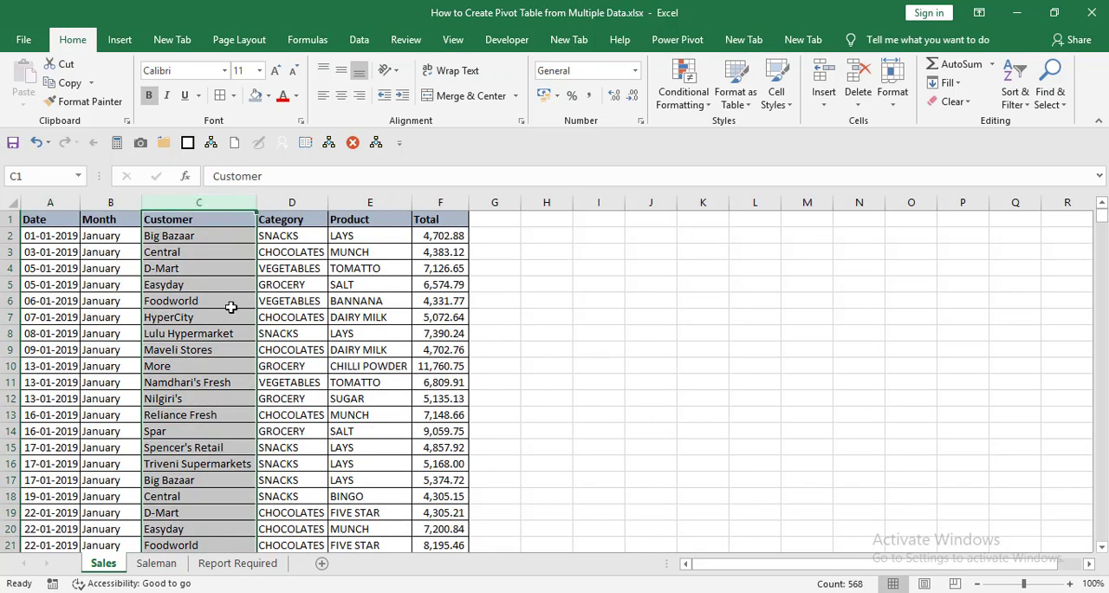
left_click(344, 262)
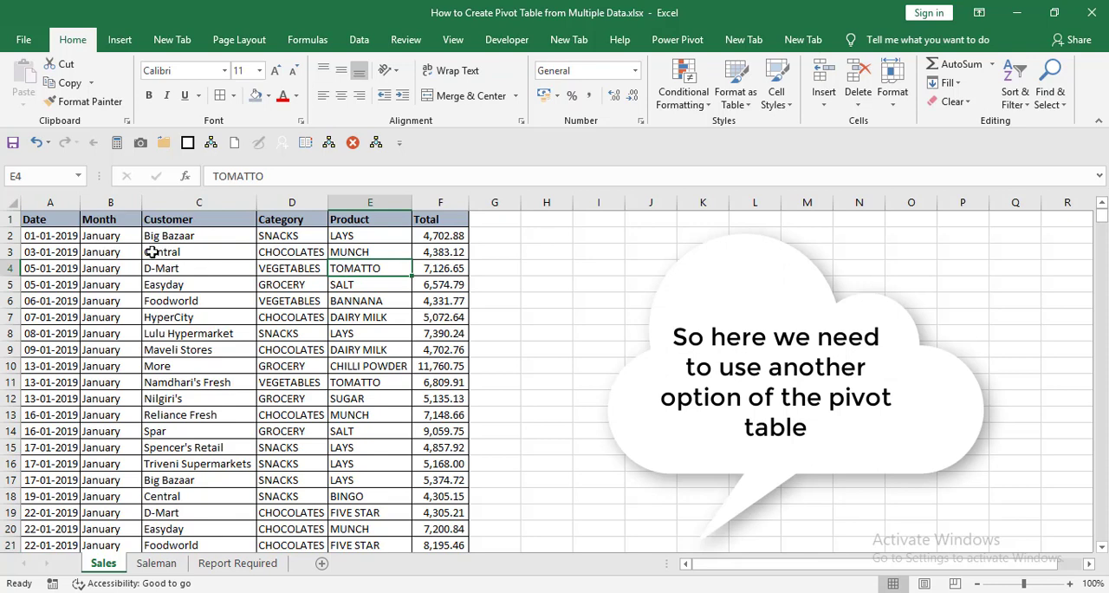
Step: Convert the data range A1:F568 on the Sales sheet into a table with headers
left_click(30, 222)
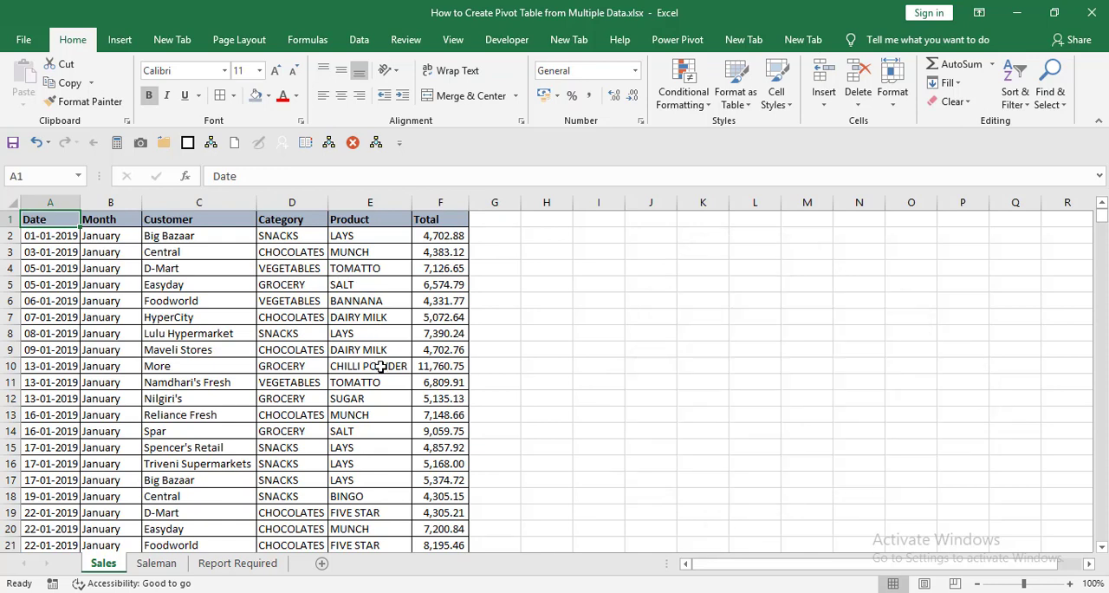
key("shift+Right")
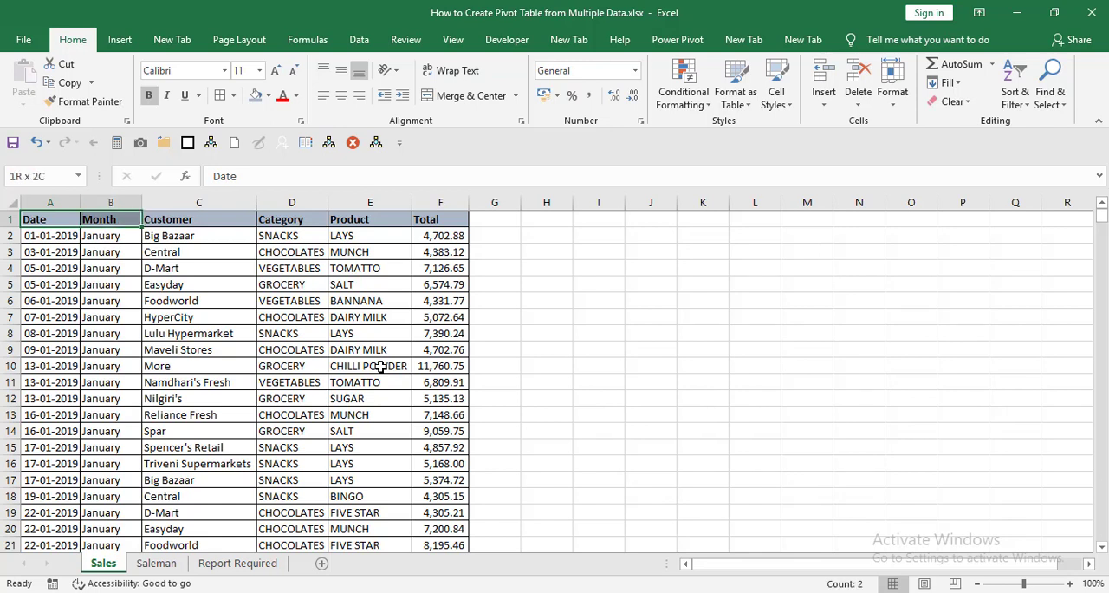
key("shift+Left")
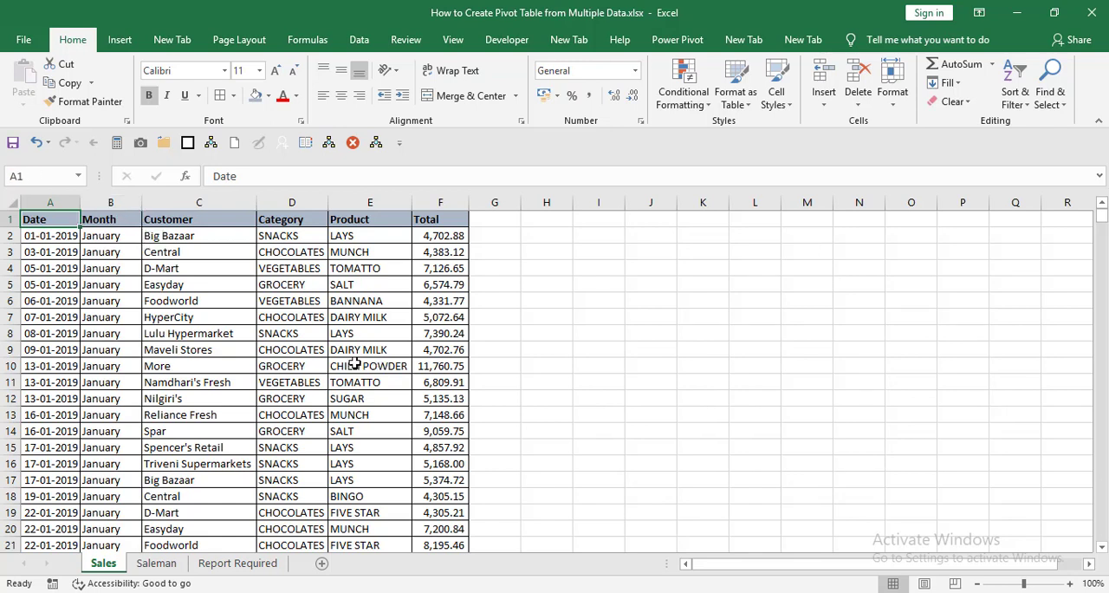
left_click(119, 42)
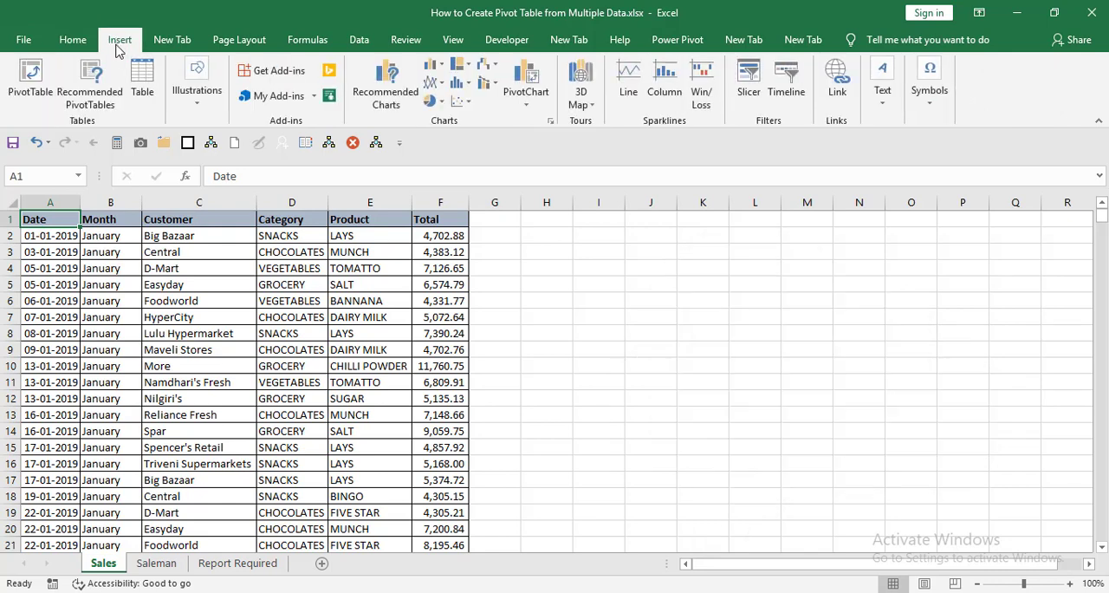
left_click(144, 82)
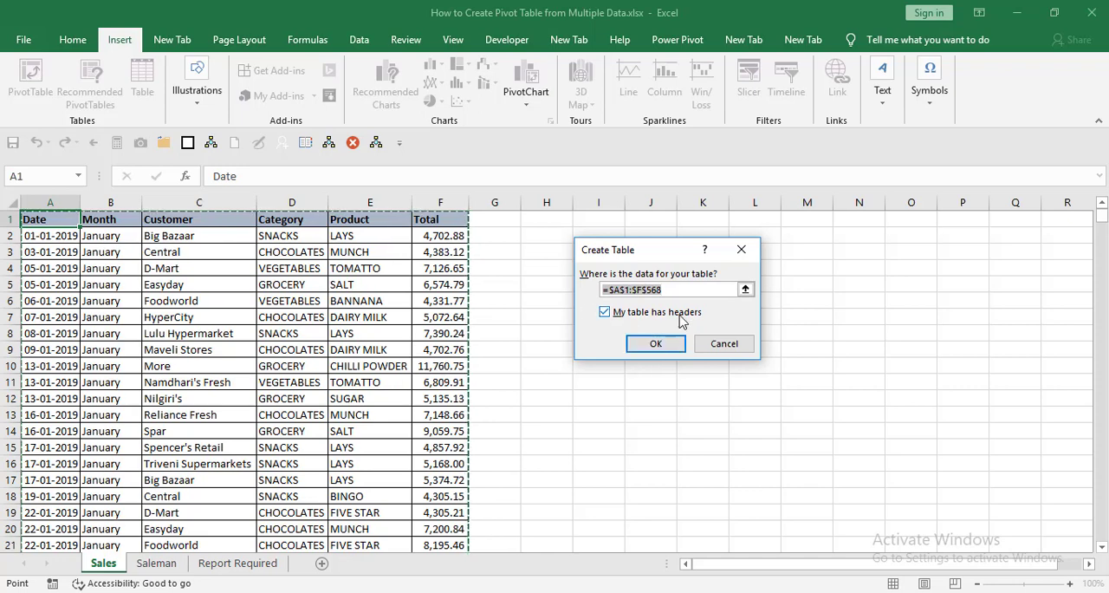
left_click(655, 344)
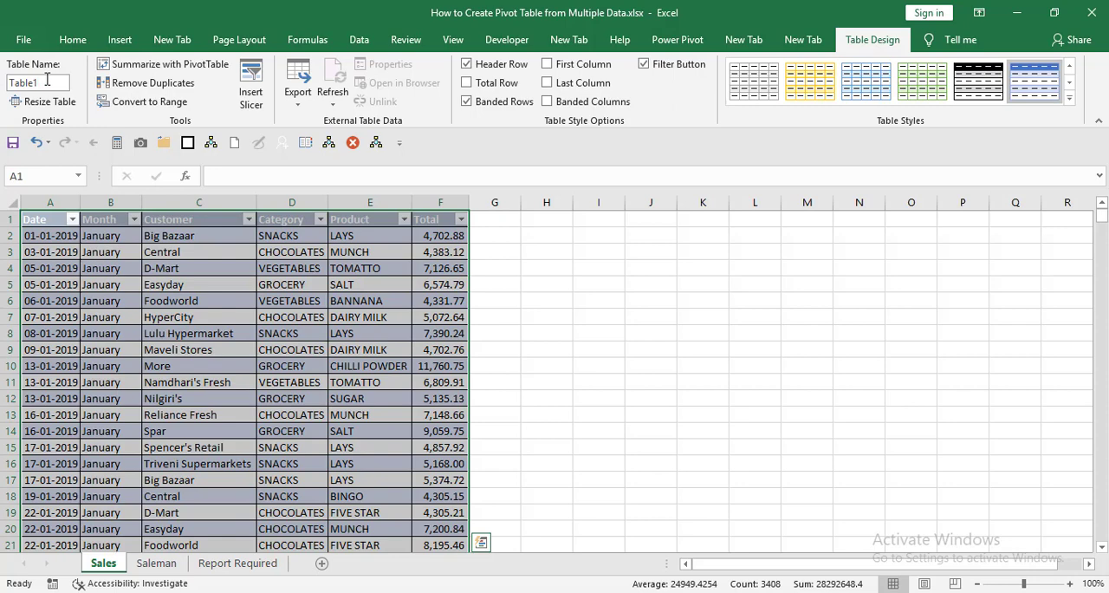
Step: Name the table on the Sales sheet "sales"
left_click(47, 79)
type("sa")
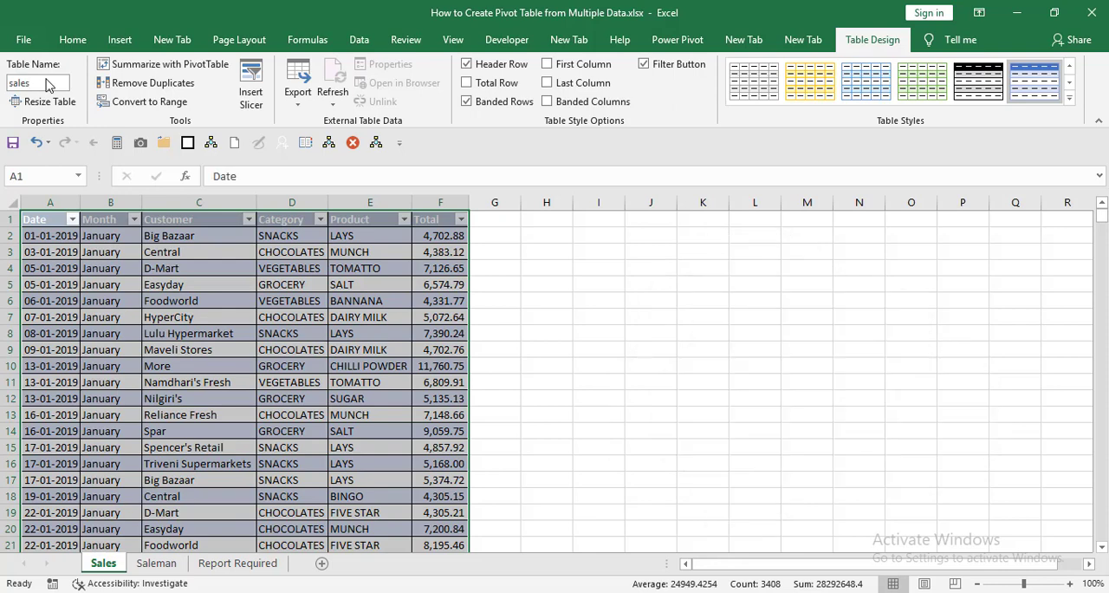
key("Return")
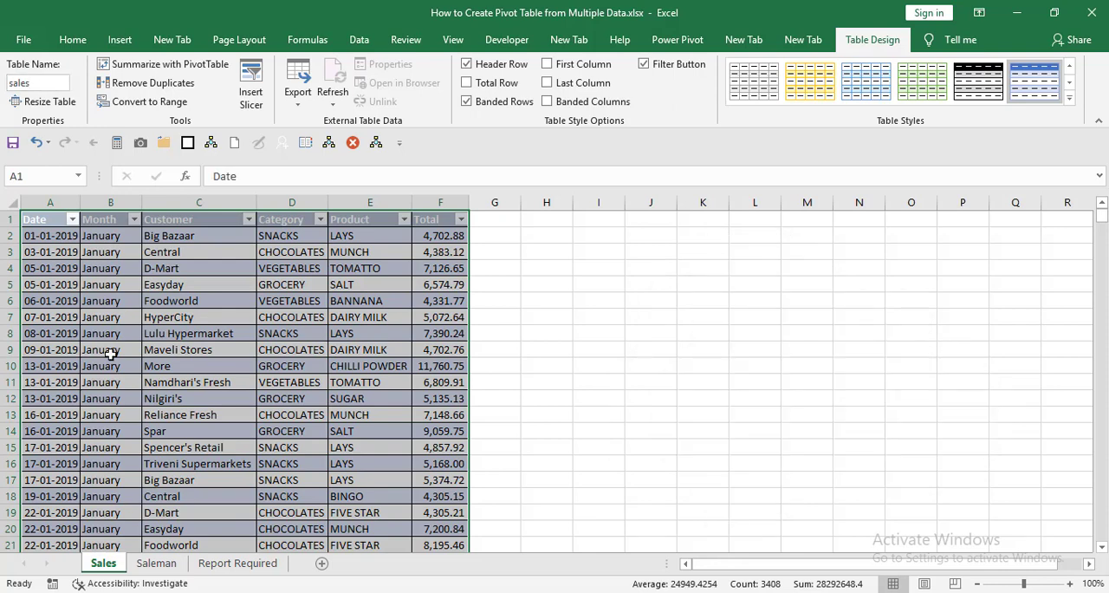
Step: Convert the customer and salesperson range A1:B16 on the Saleman sheet into a table with headers
left_click(160, 563)
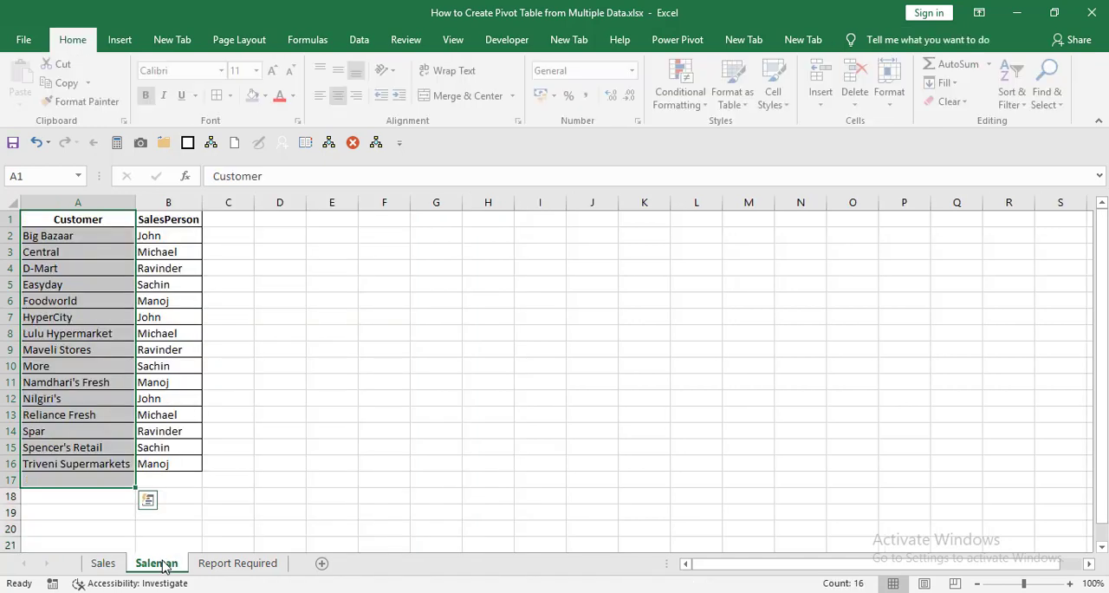
left_click(93, 222)
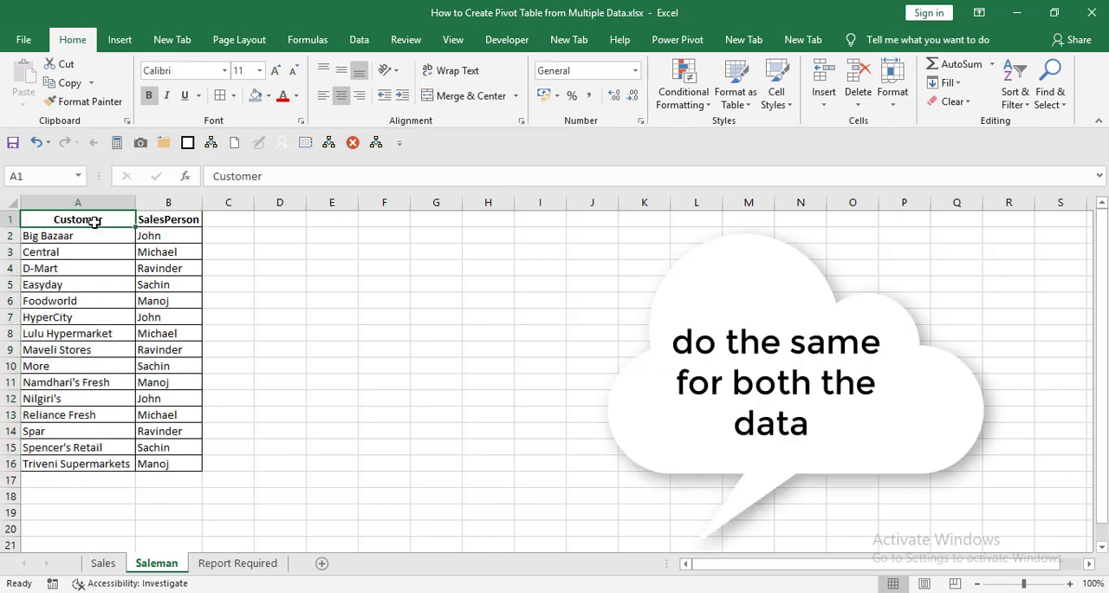
left_click(121, 40)
left_click(142, 78)
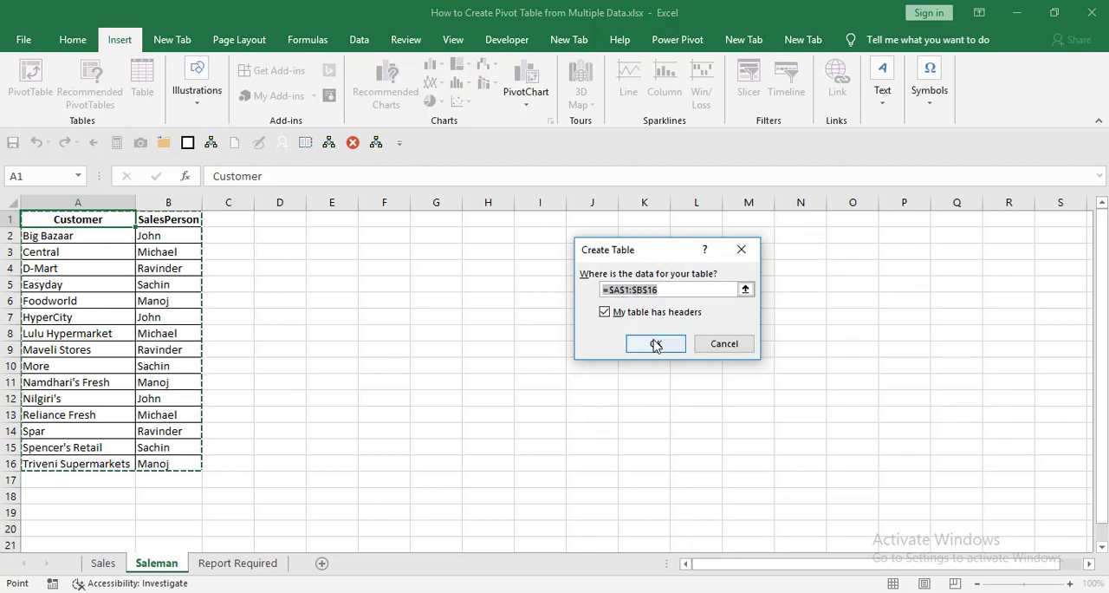
left_click(656, 345)
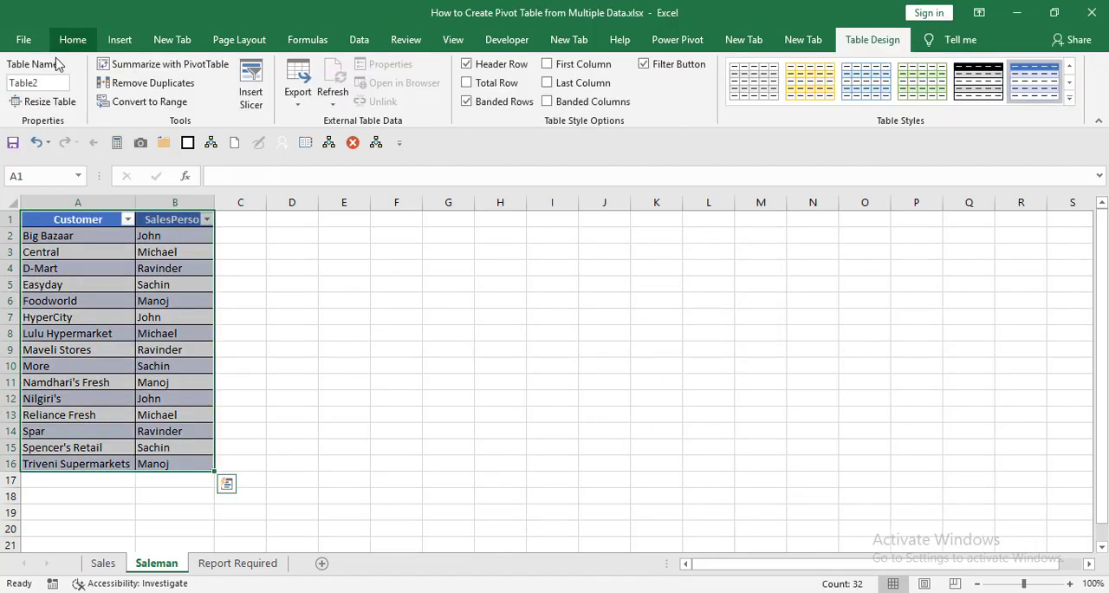
Step: Name the table on the Saleman sheet "salesman"
left_click(57, 84)
type("S")
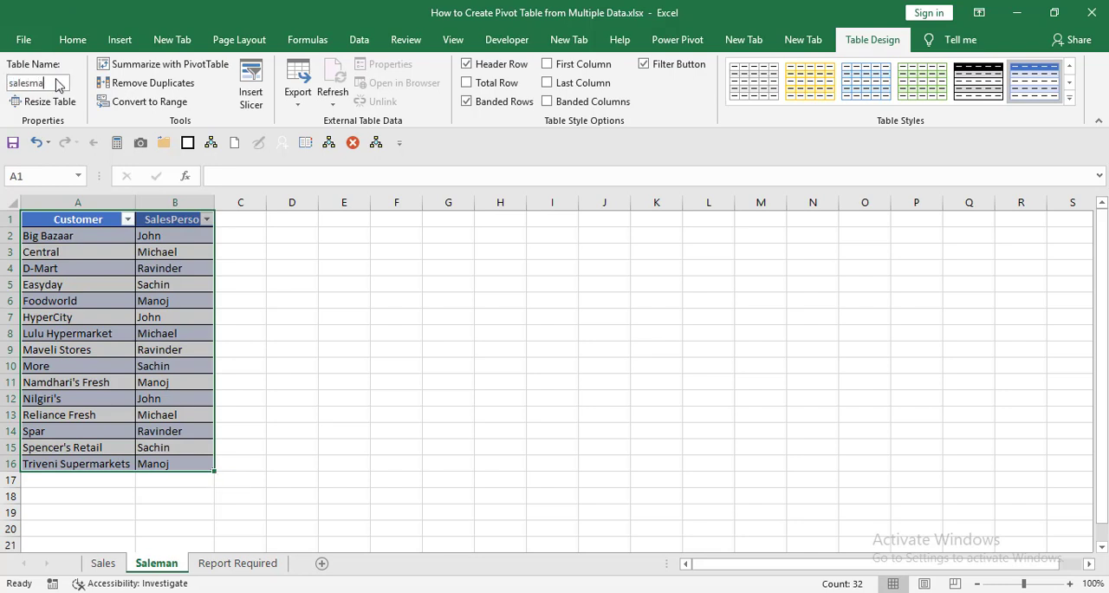
key("Return")
left_click(276, 298)
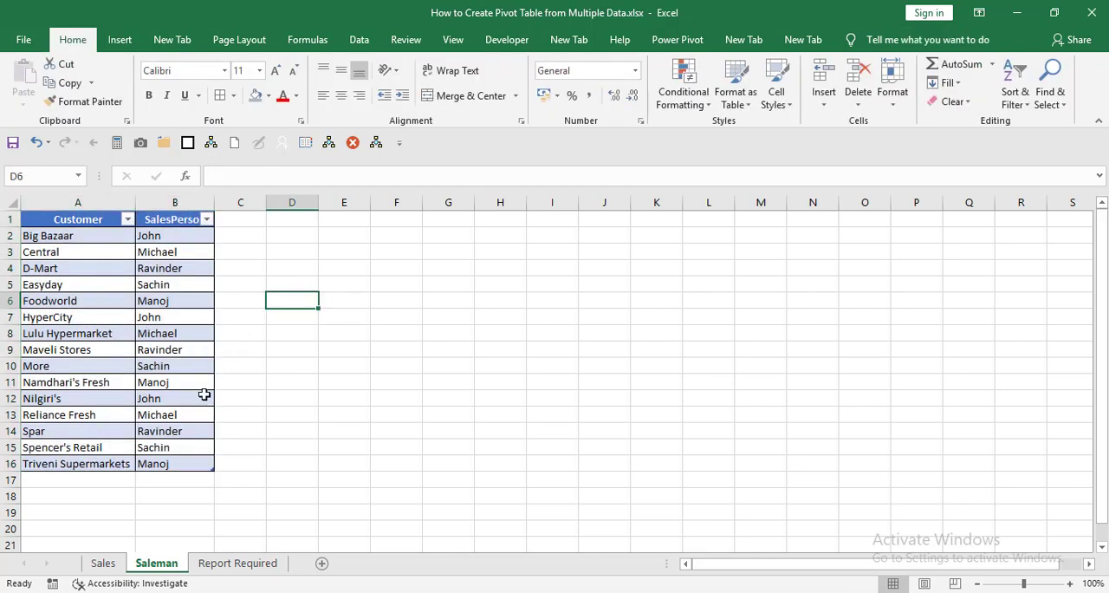
Step: Create a PivotTable from the sales table on a new worksheet, adding its data to the Data Model
left_click(101, 563)
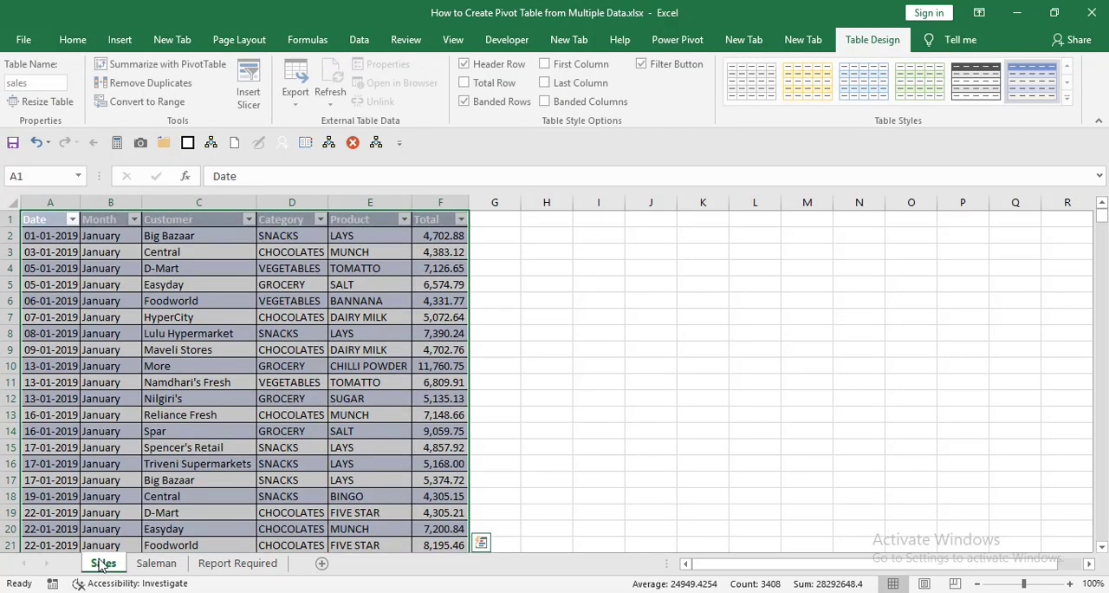
left_click(51, 253)
left_click(52, 221)
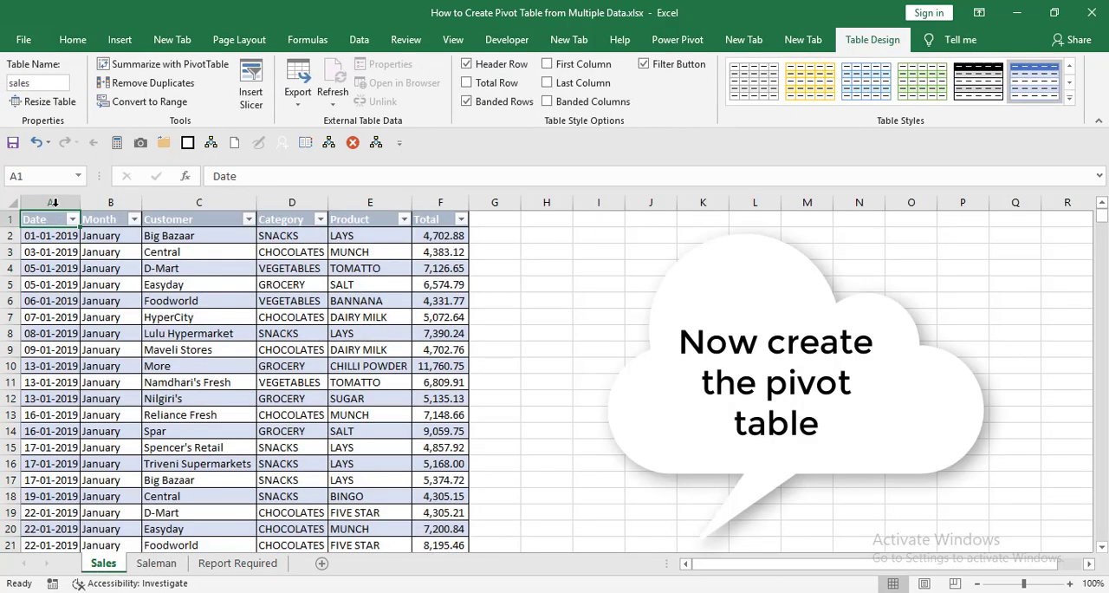
left_click(119, 41)
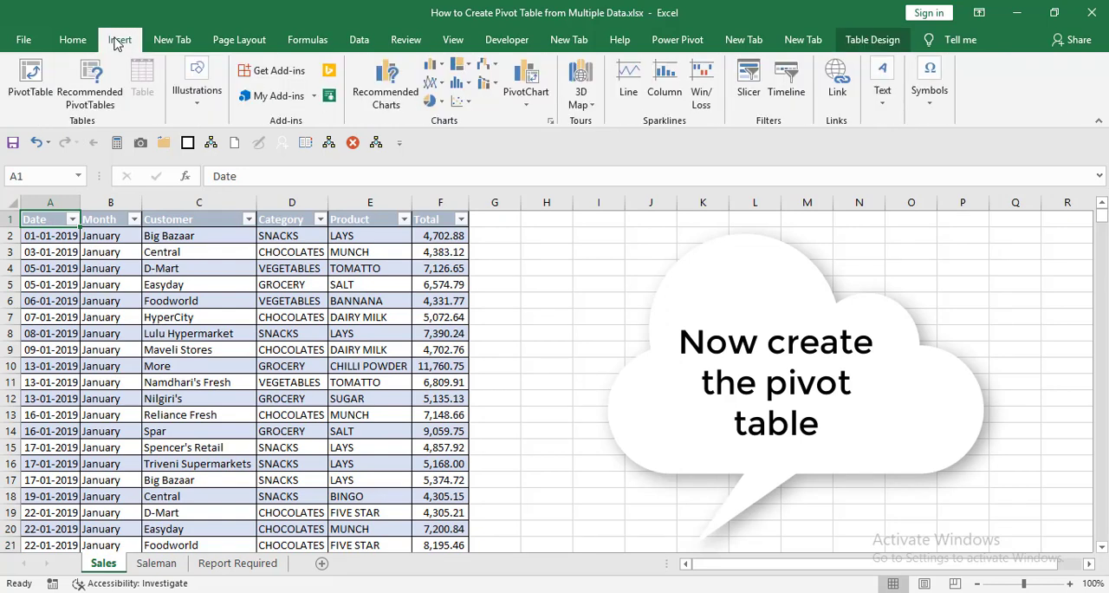
left_click(35, 78)
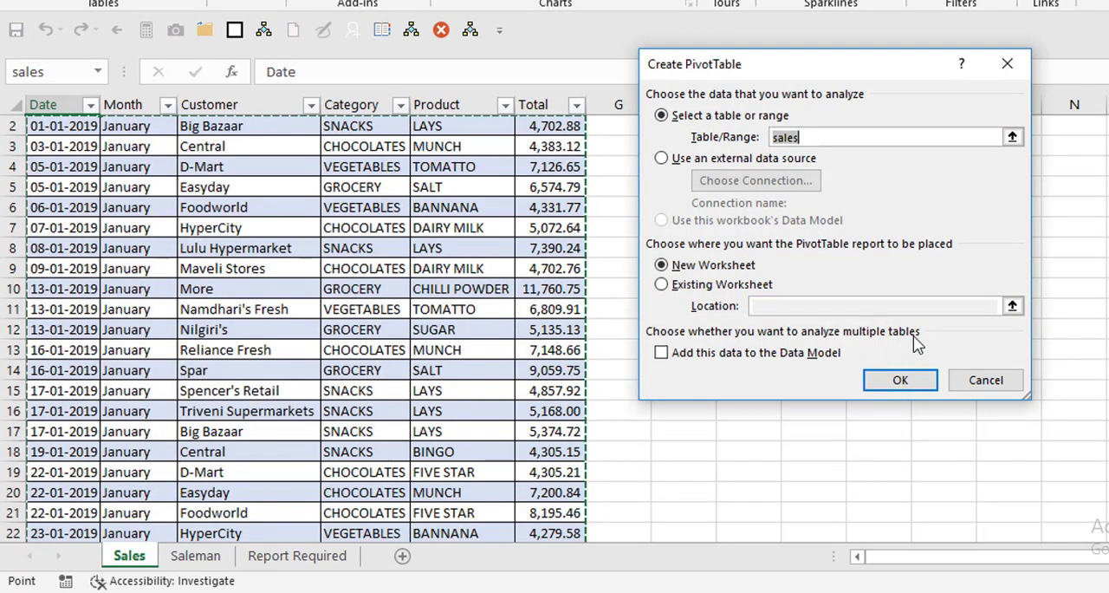
left_click(662, 356)
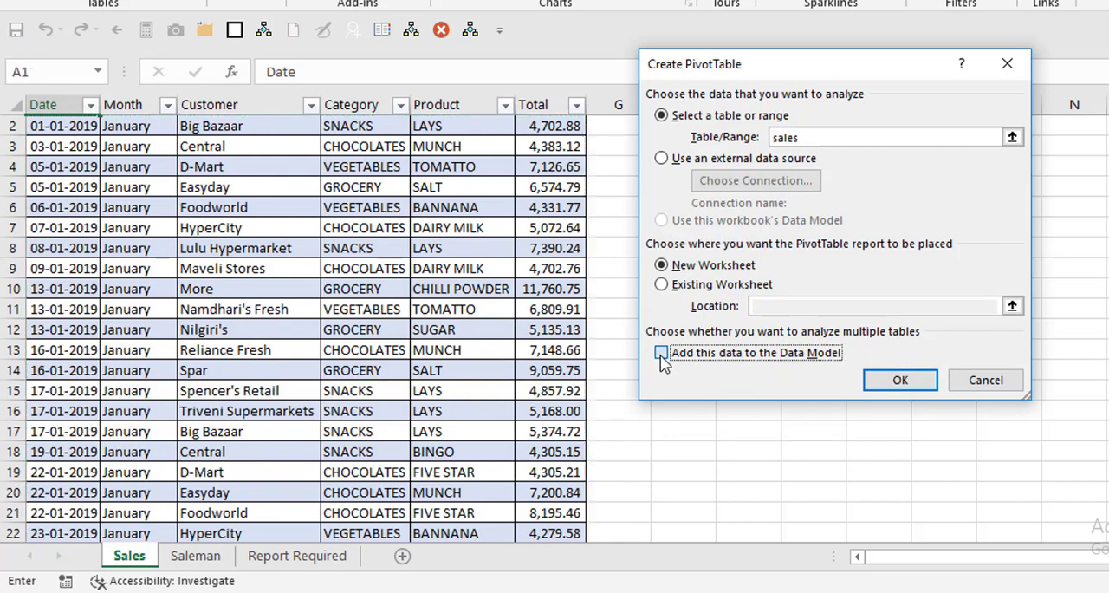
left_click(901, 385)
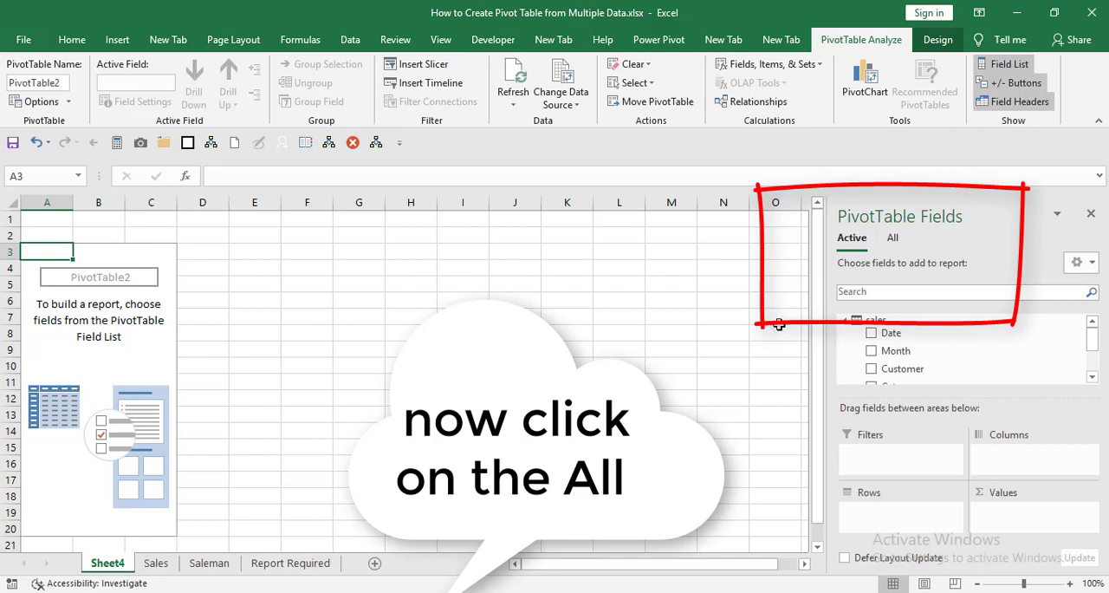
Step: Create a relationship from the sales table's Customer column to the Customer column of the salesman table
left_click(894, 239)
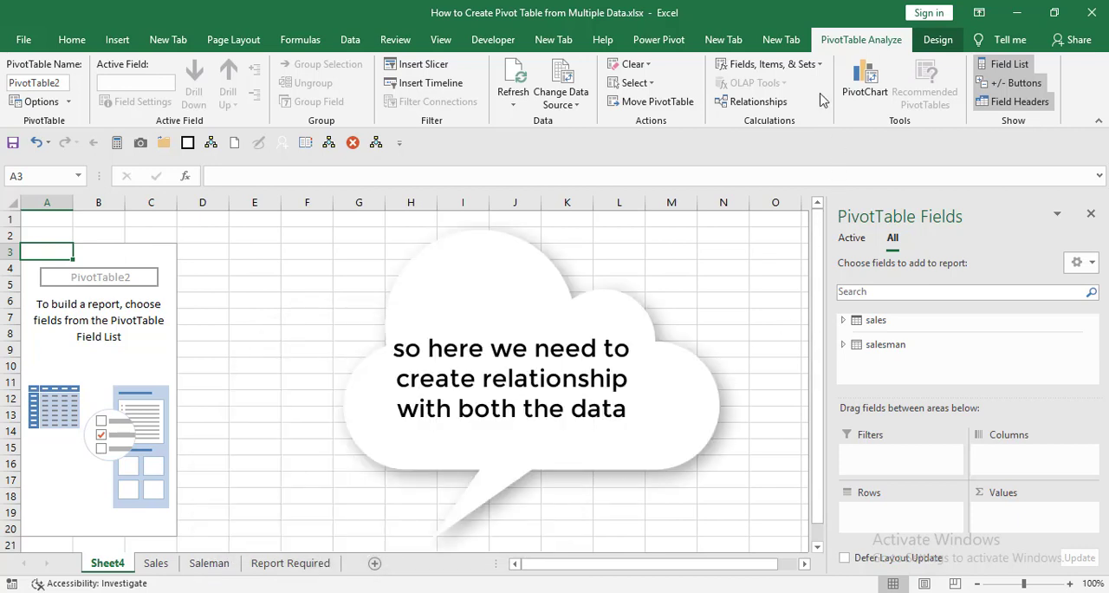
left_click(752, 104)
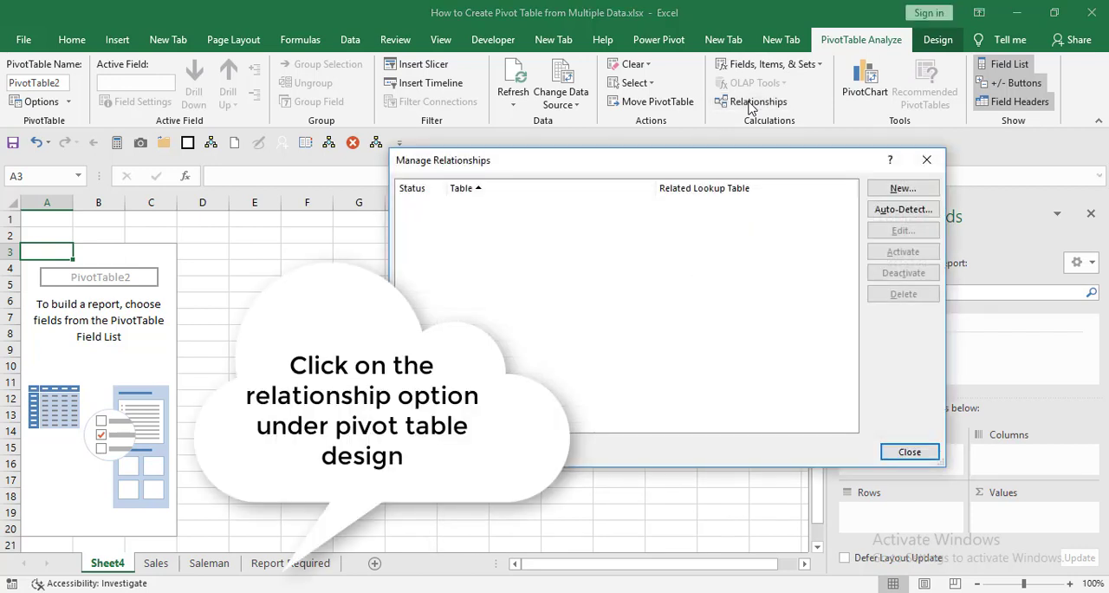
left_click(902, 189)
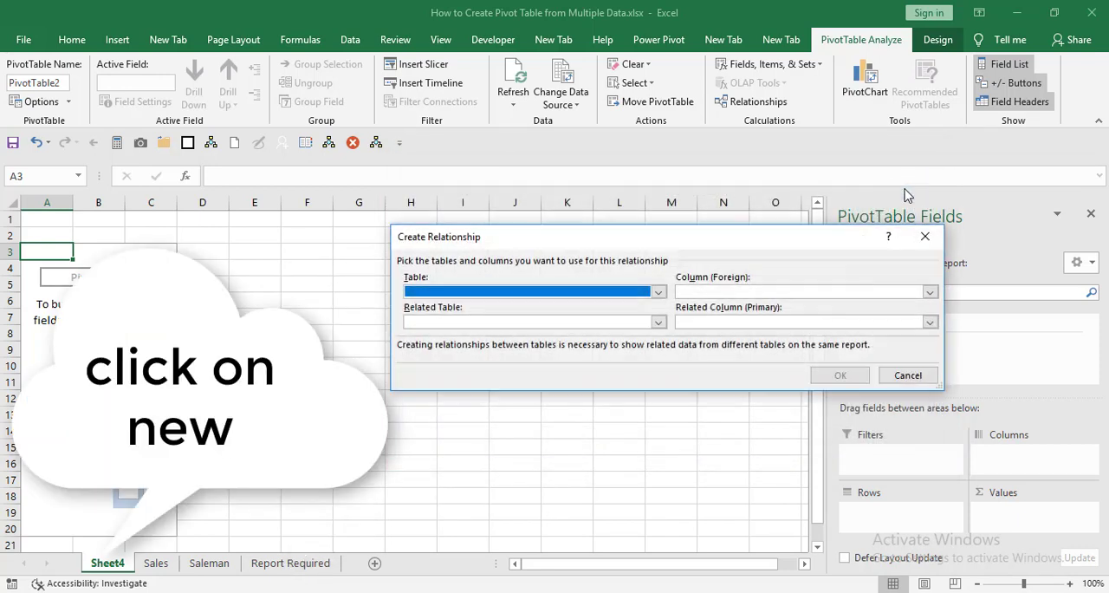
left_click(656, 295)
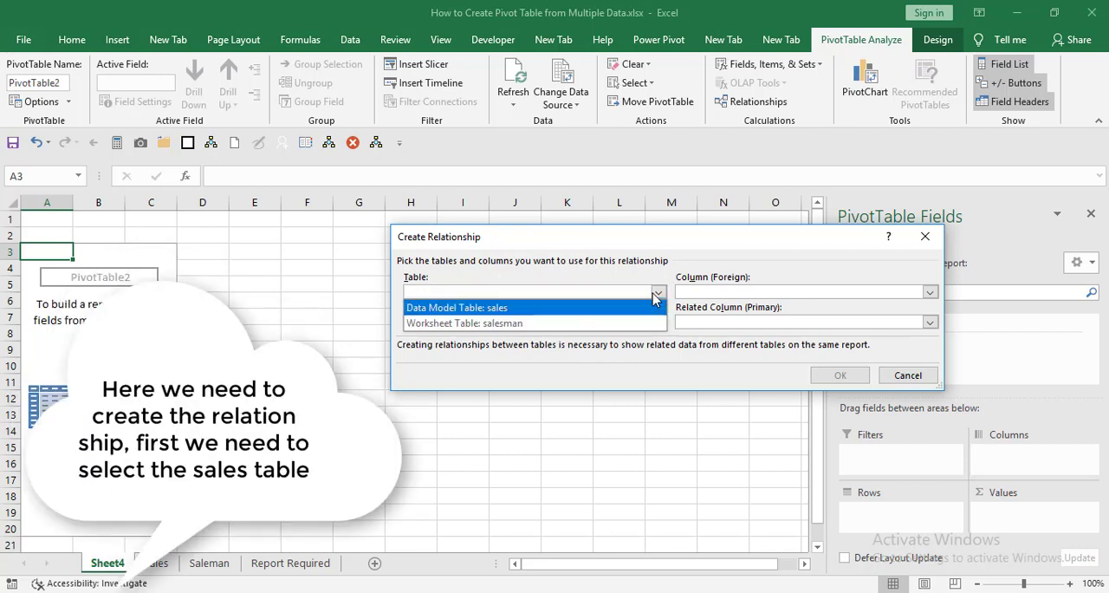
left_click(485, 312)
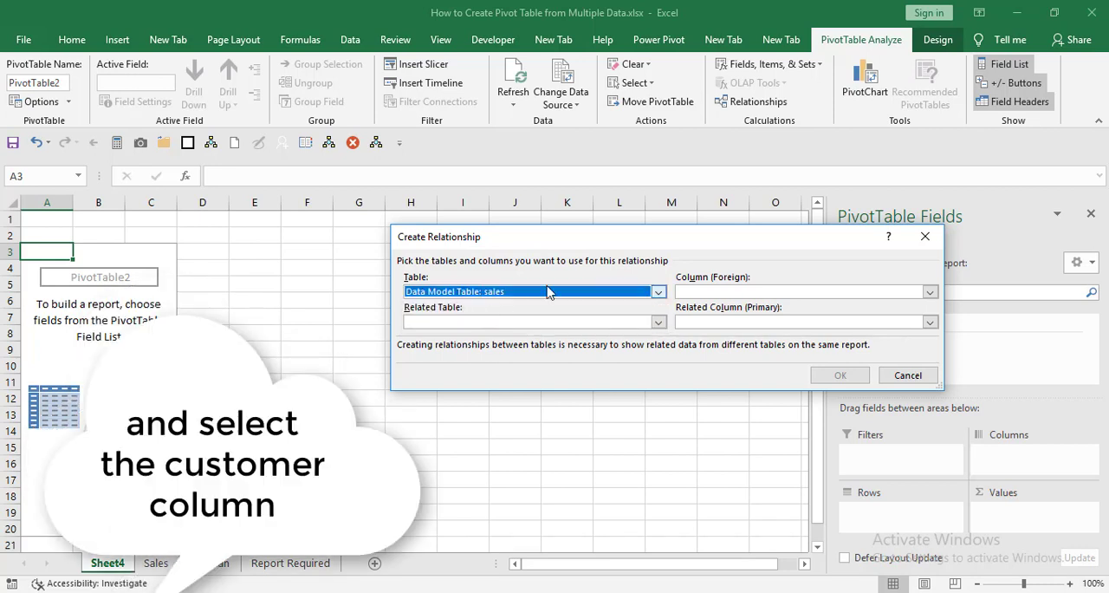
left_click(739, 295)
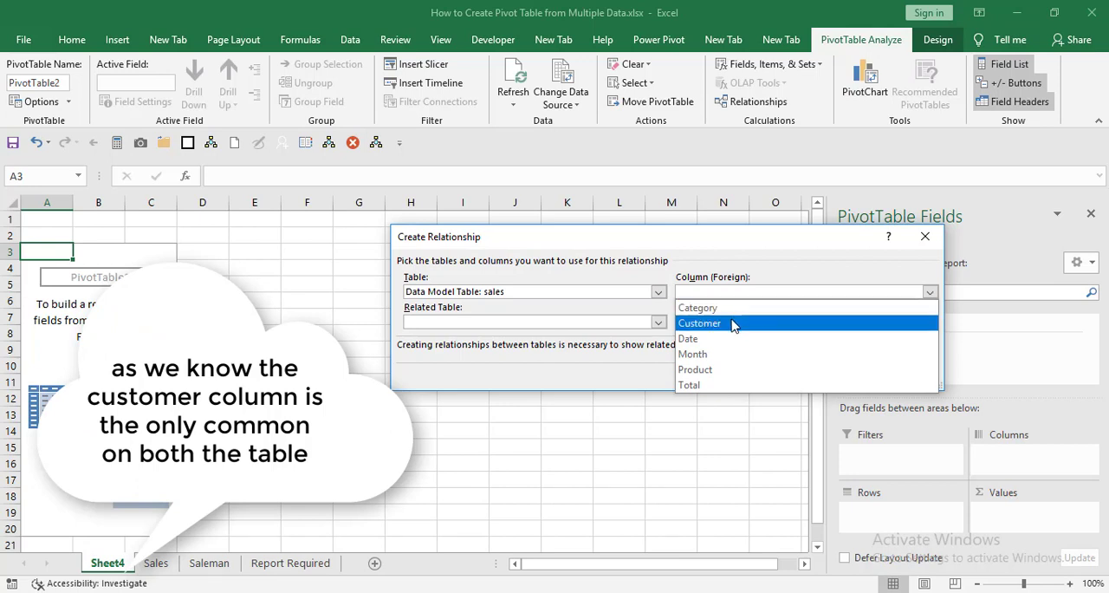
left_click(733, 323)
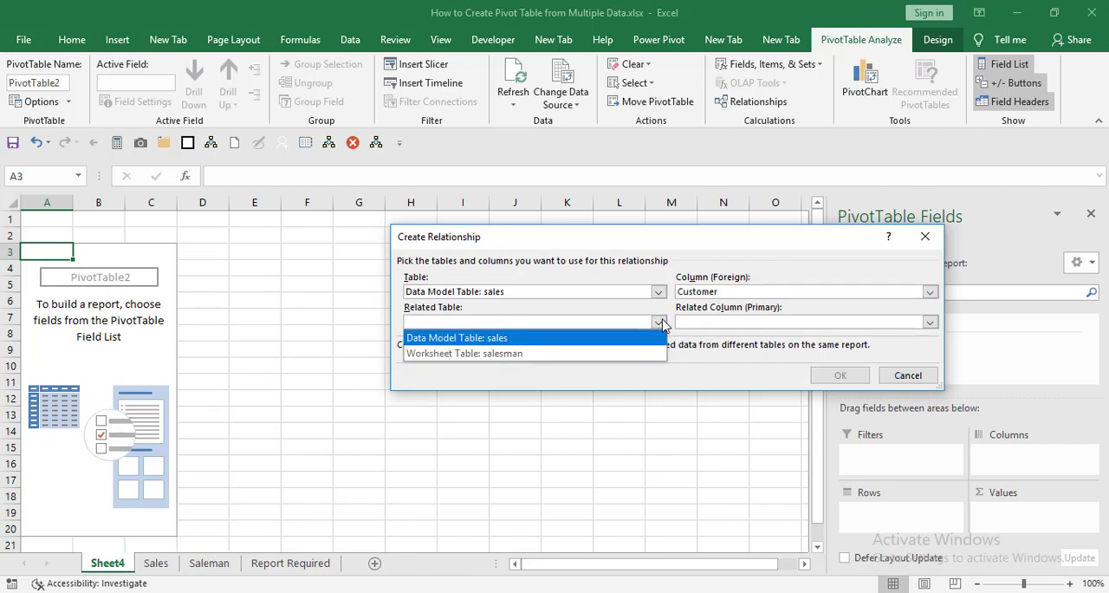
left_click(580, 354)
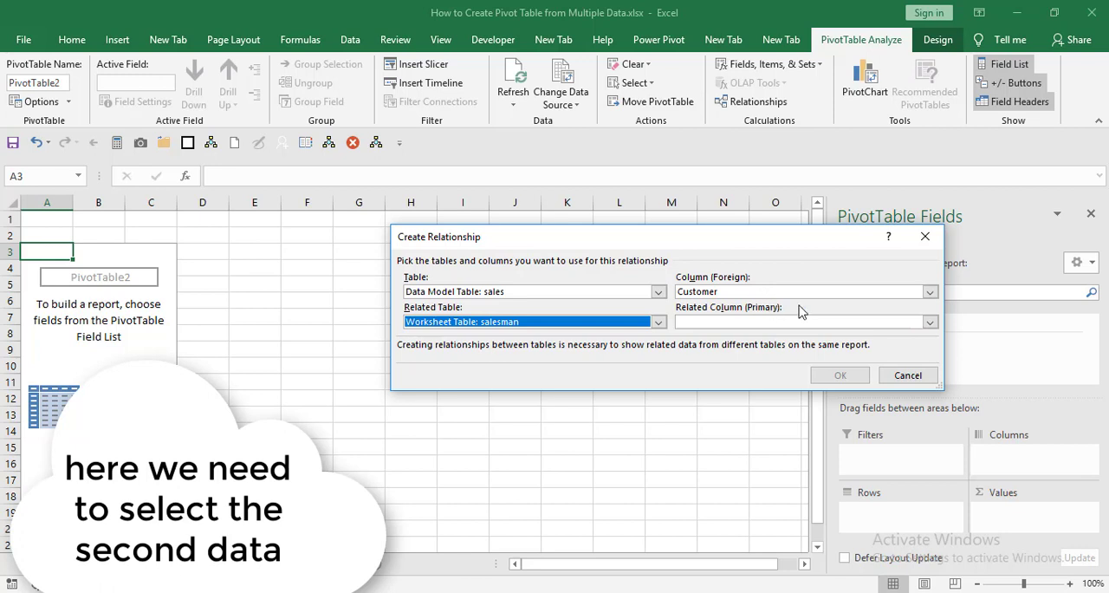
left_click(929, 321)
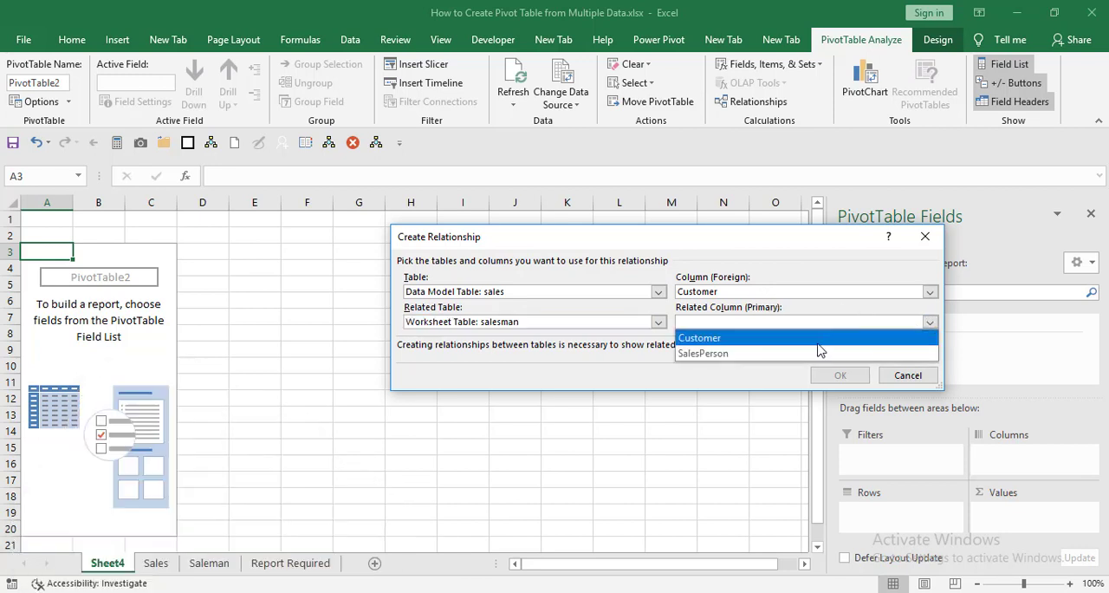
left_click(817, 338)
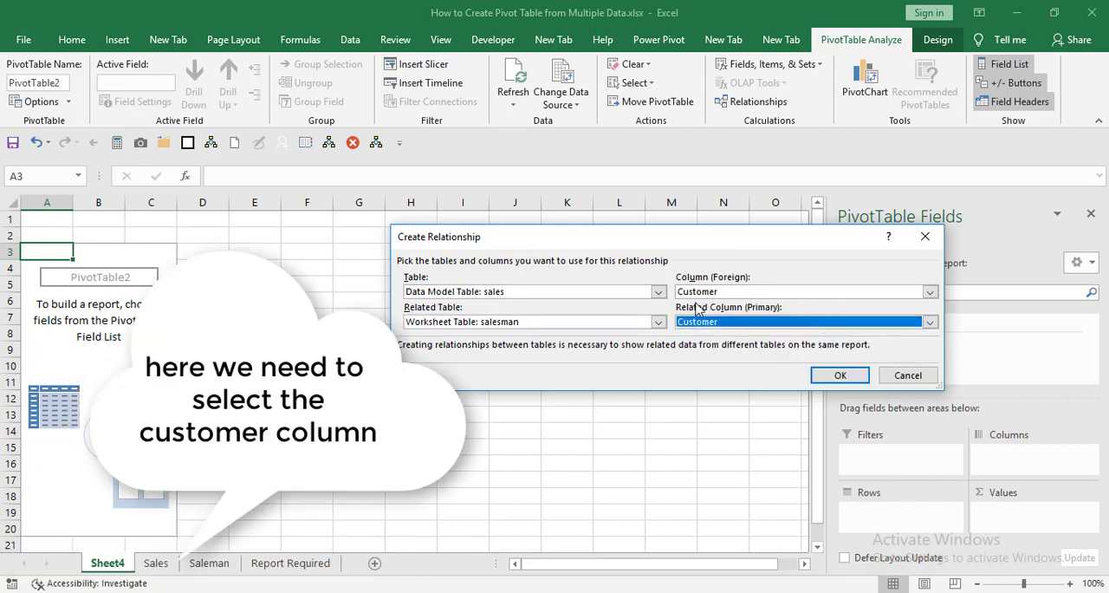
left_click(840, 377)
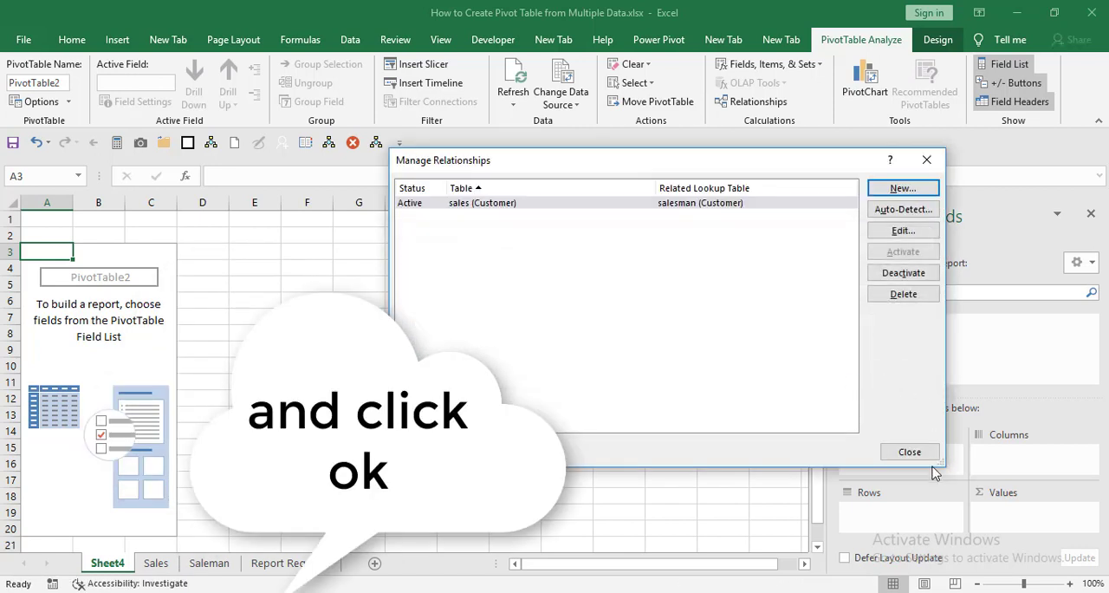
left_click(928, 459)
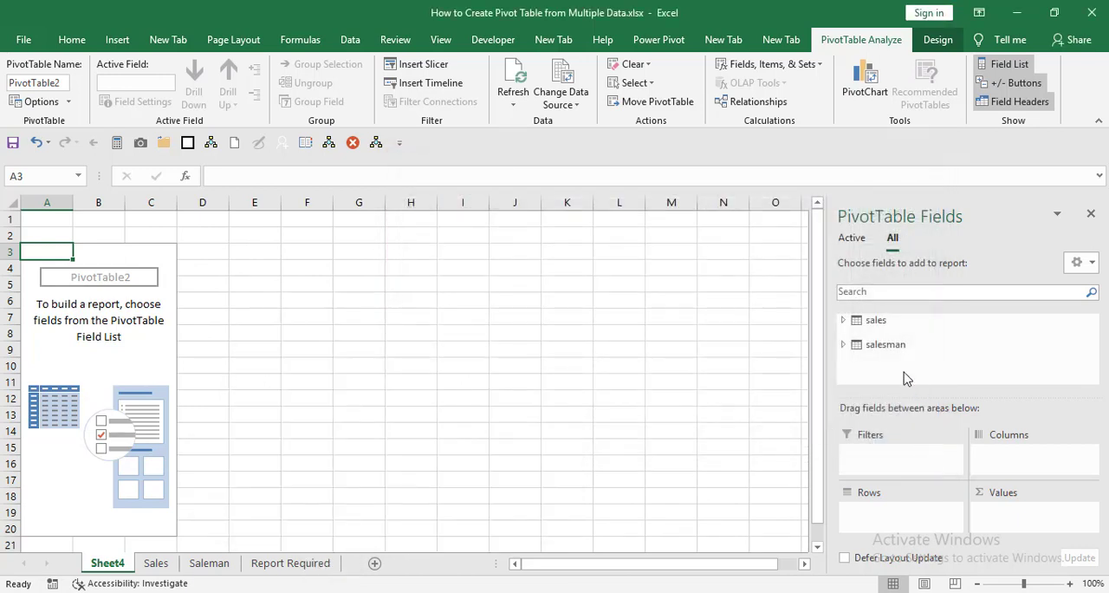
Step: Add the salesman table's SalesPerson field to the PivotTable rows and the sales table's Total field to the values
left_click(845, 345)
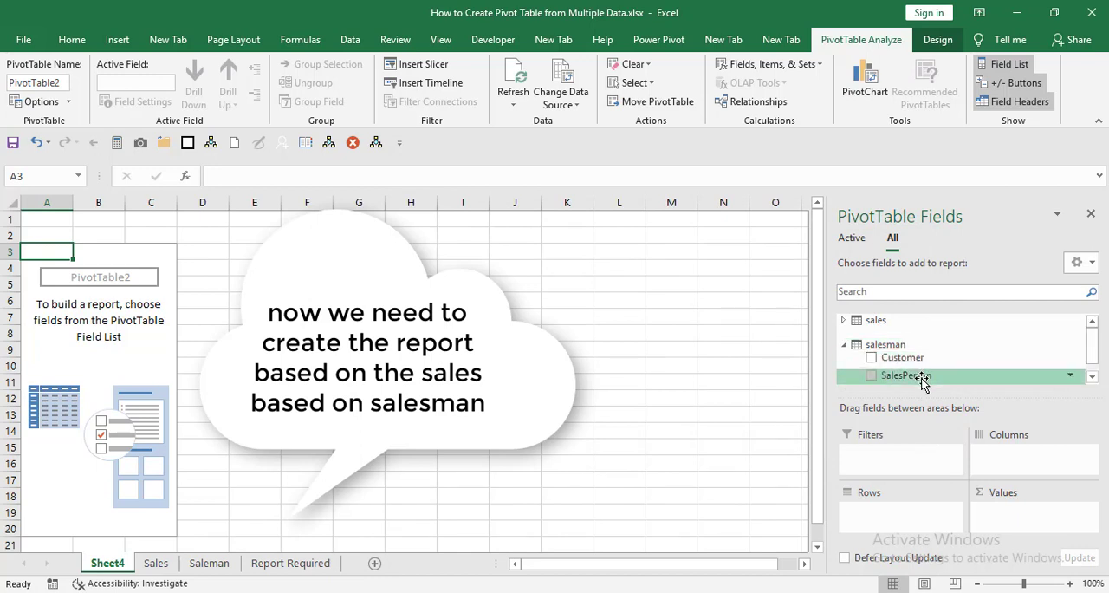
mouse_move(923, 376)
left_mouse_down()
mouse_move(897, 520)
mouse_move(884, 520)
left_mouse_up()
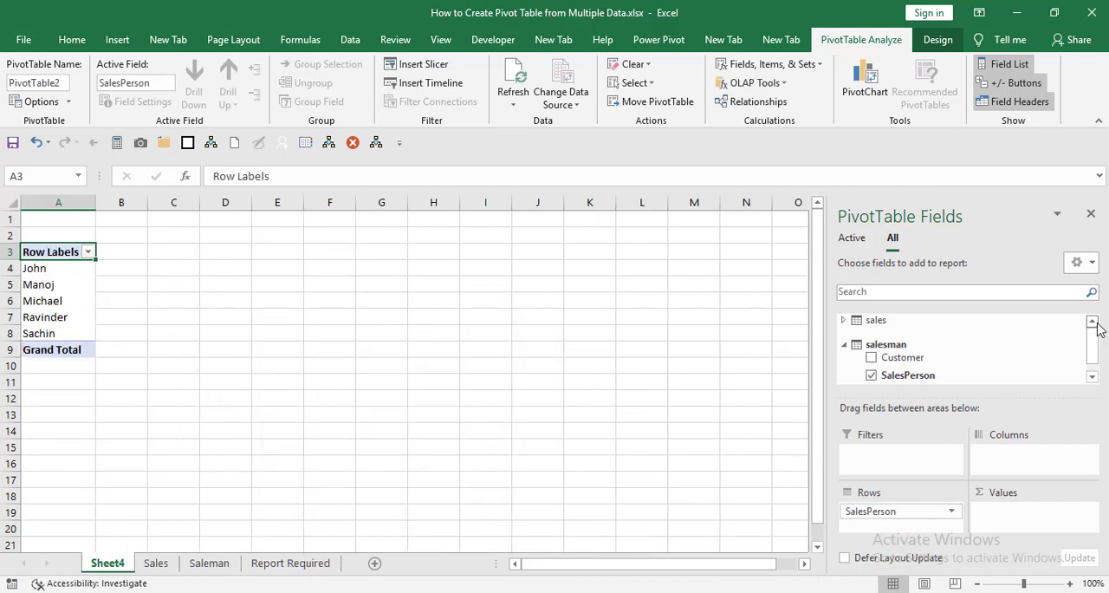
left_click(845, 321)
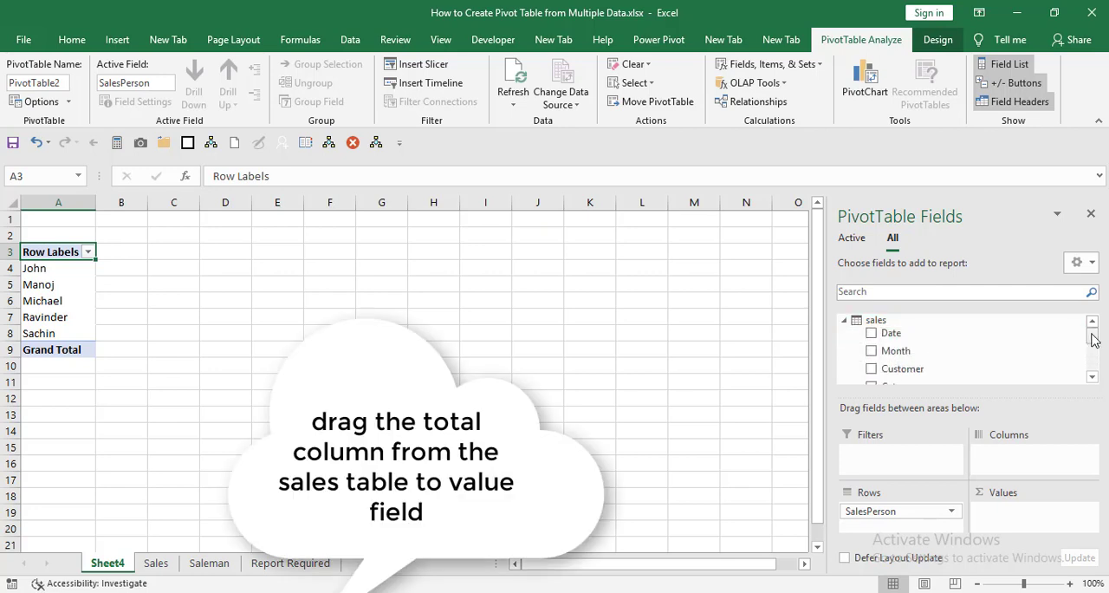
left_click_drag(1093, 340, 1092, 351)
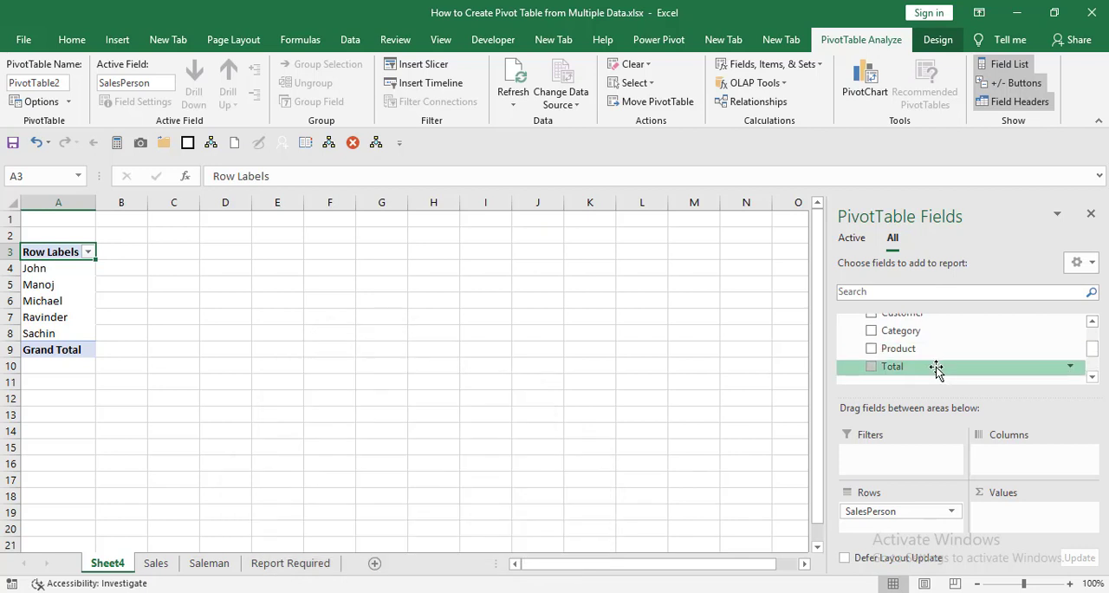
left_click_drag(937, 368, 1017, 523)
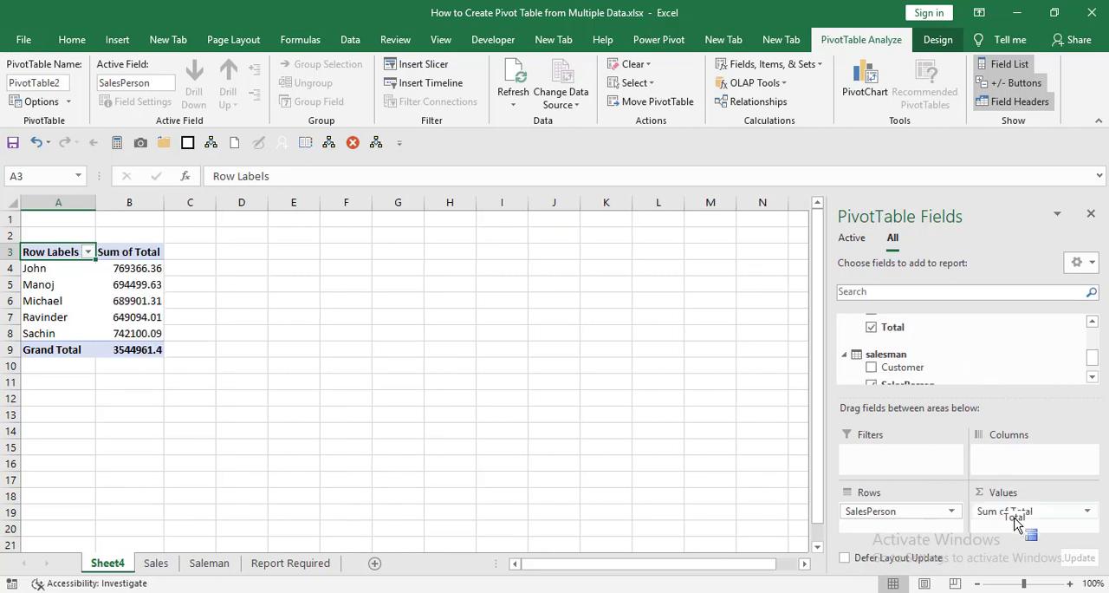
Step: Add the Category field from the sales table to the PivotTable columns
left_click(1091, 323)
left_click(1091, 322)
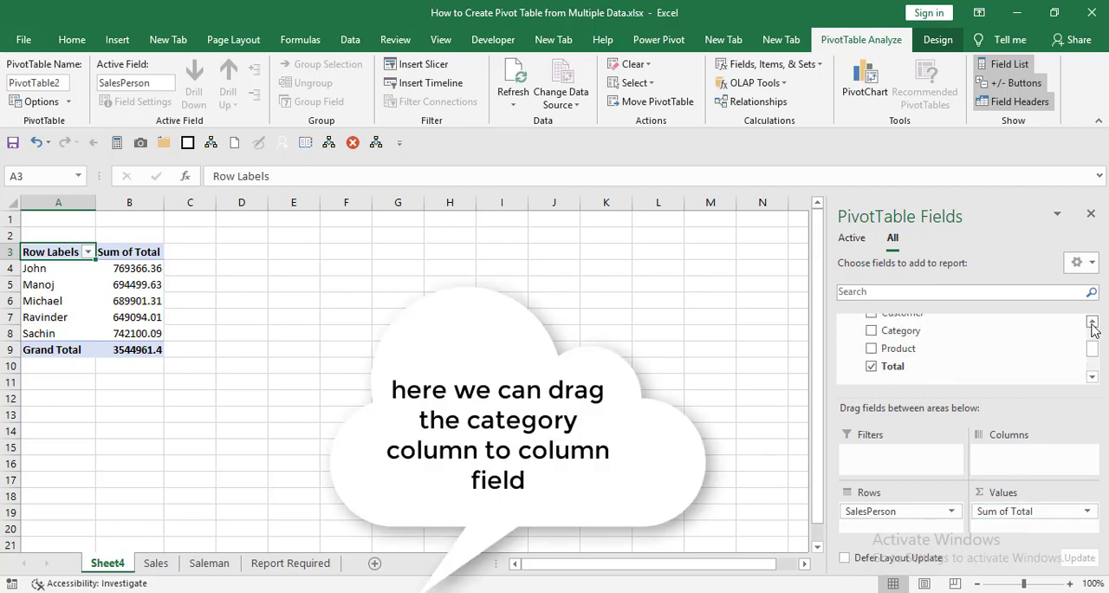
left_click(1091, 322)
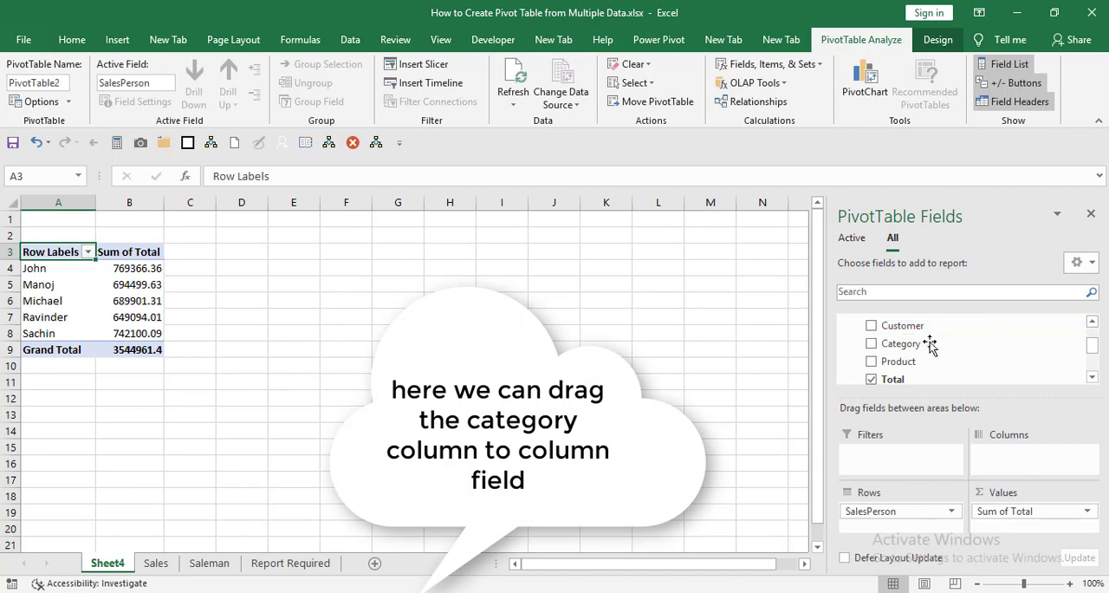
left_click_drag(929, 346, 999, 464)
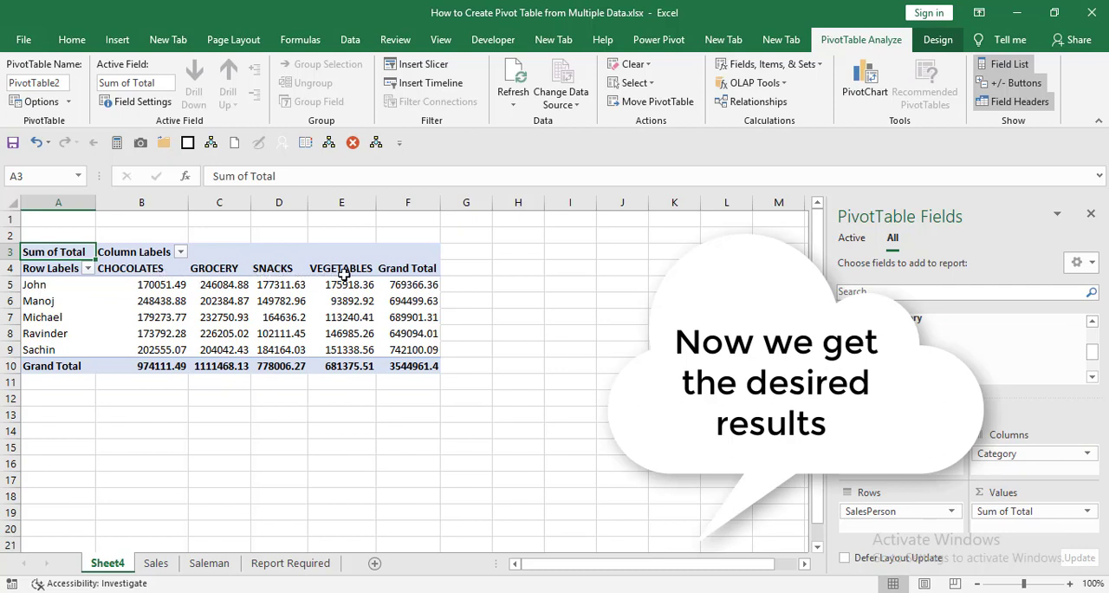
Step: Rename the PivotTable's row labels header in cell A4 to "Salesman"
left_click(67, 271)
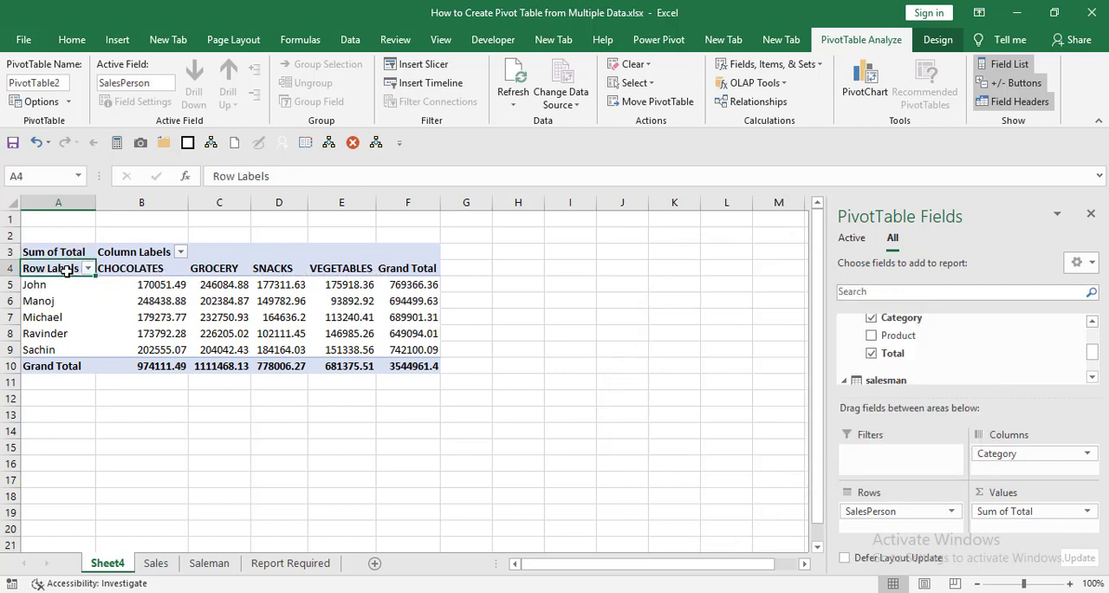
type("Sachin")
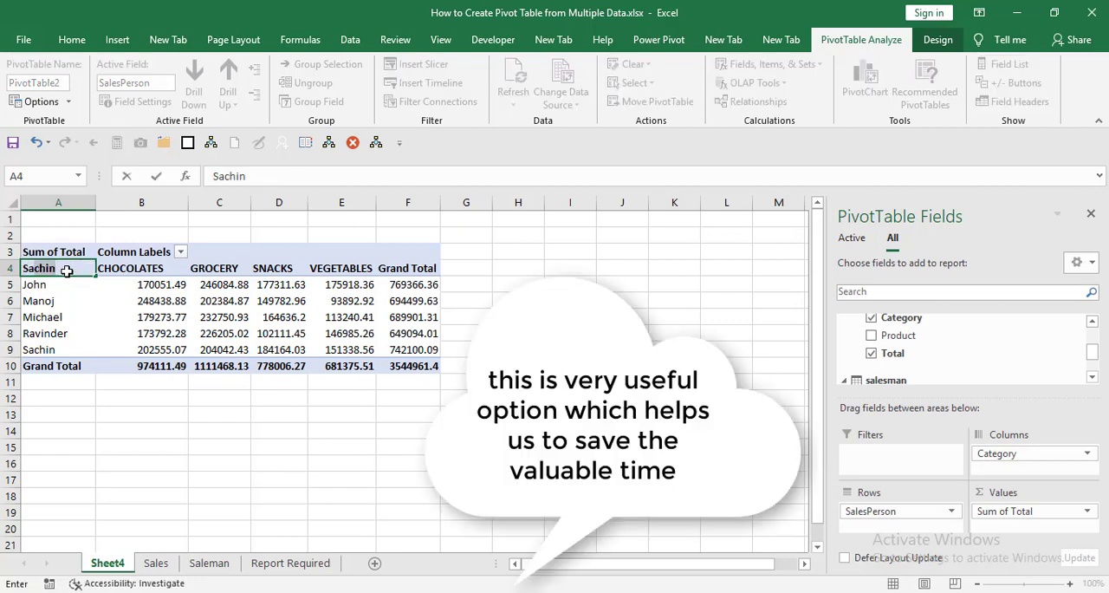
key("BackSpace")
key("BackSpace")
key("BackSpace")
key("BackSpace")
type("le")
type("se")
type("an")
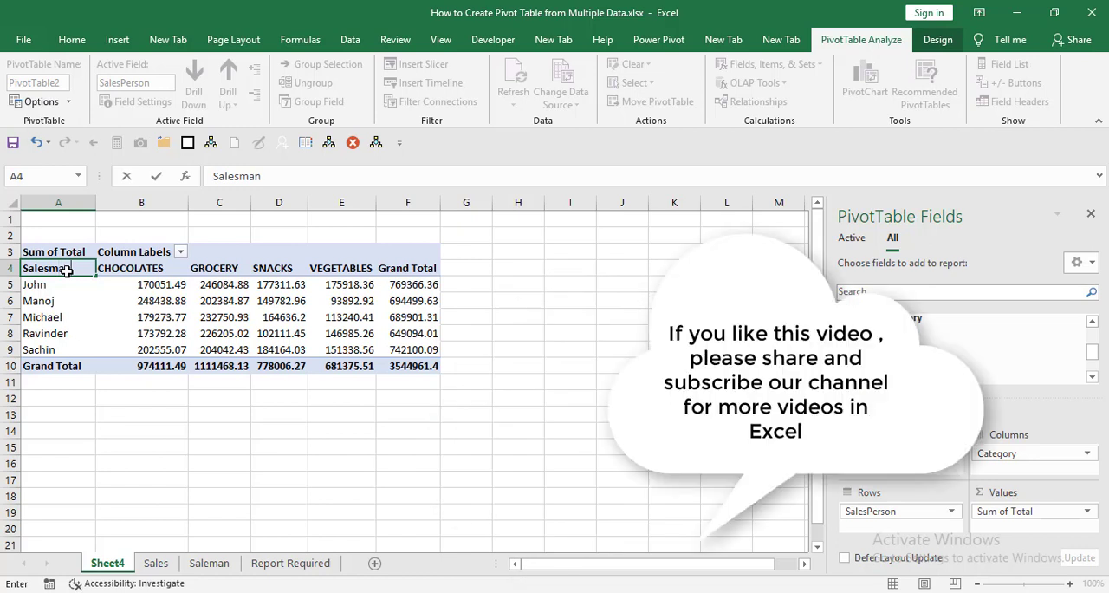
key("Tab")
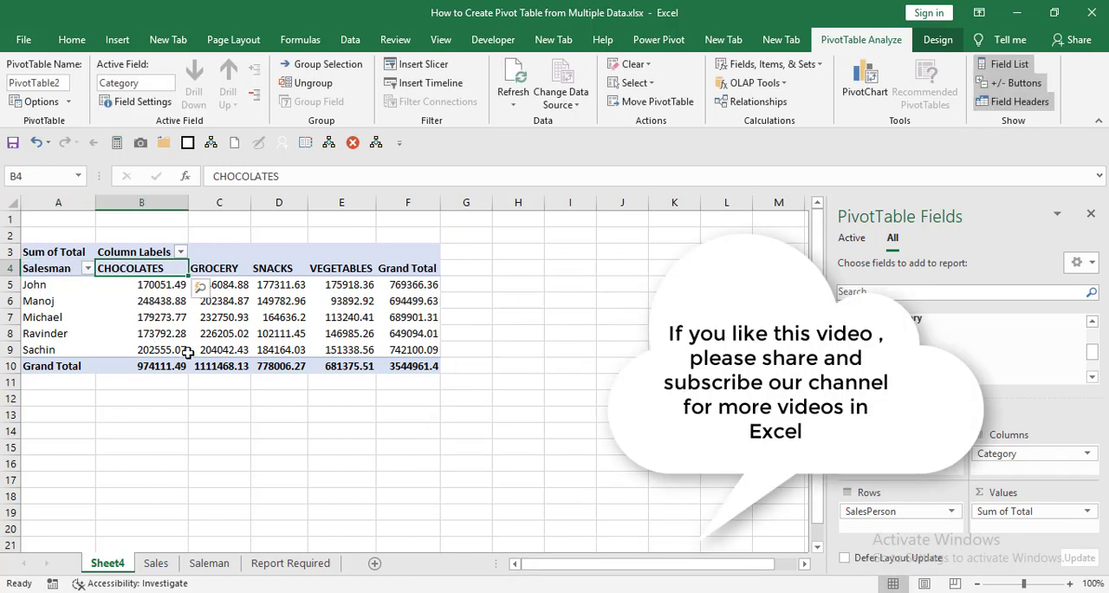
left_click(271, 413)
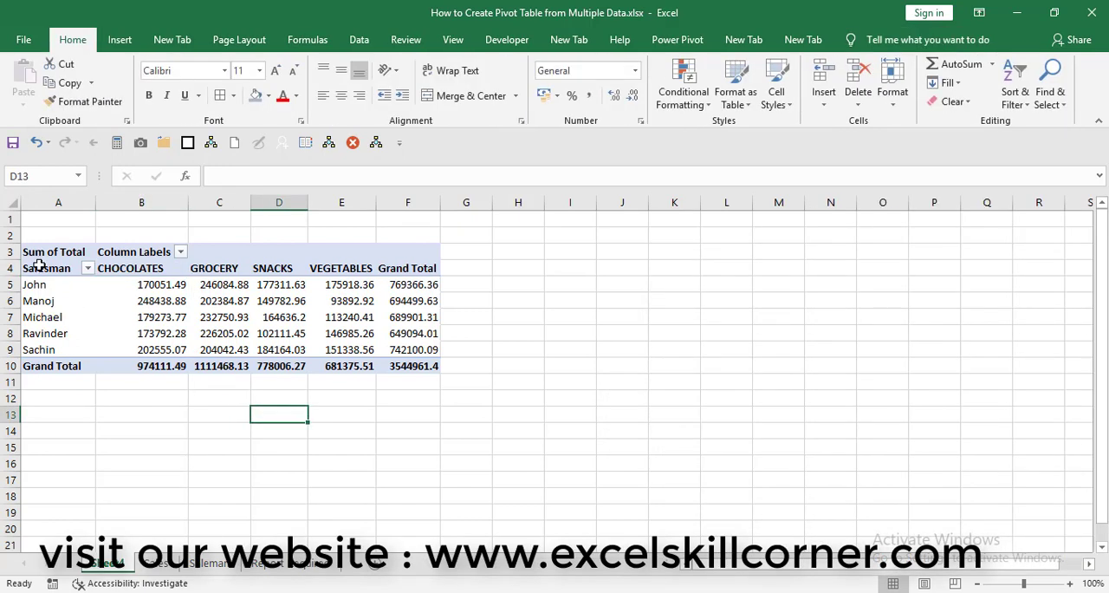
Step: Apply all borders to the PivotTable range A4:F10, from the header row through the grand total row
left_click_drag(39, 266, 398, 362)
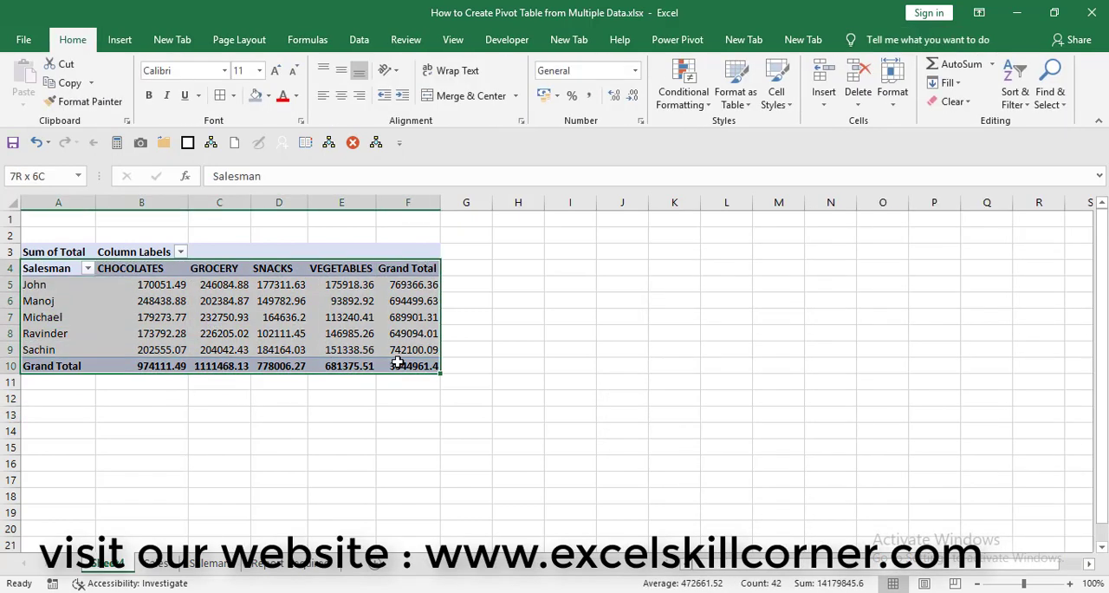
left_click(73, 39)
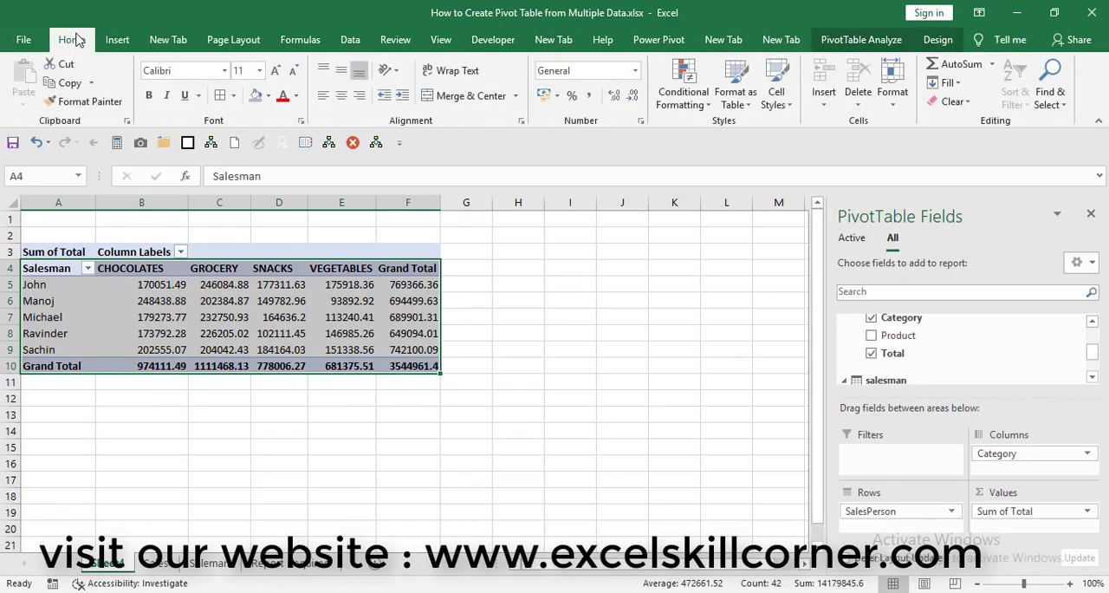
left_click(222, 98)
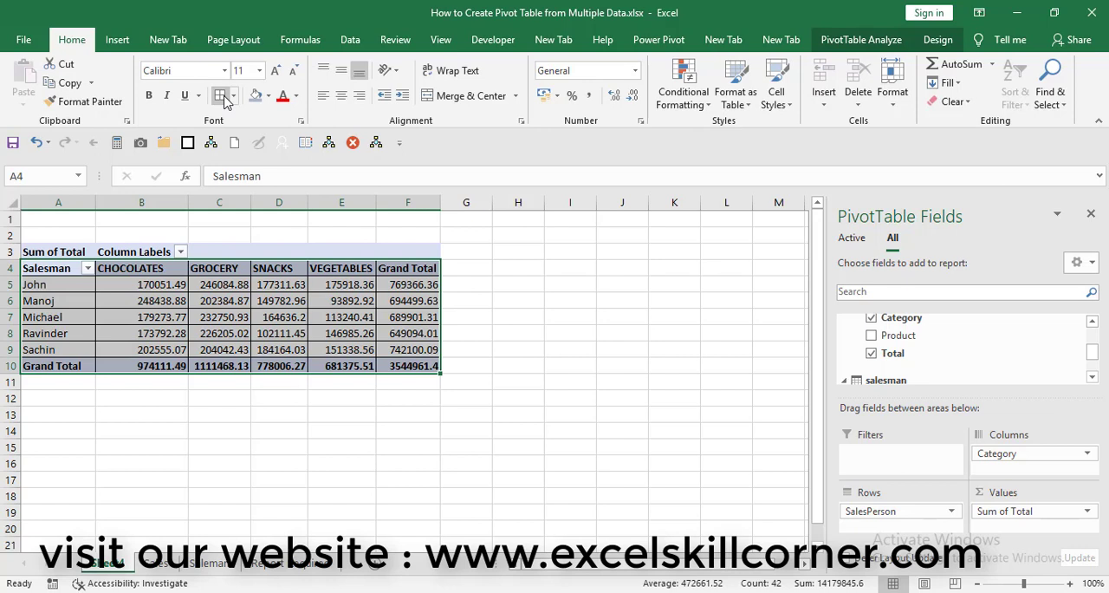
left_click(530, 340)
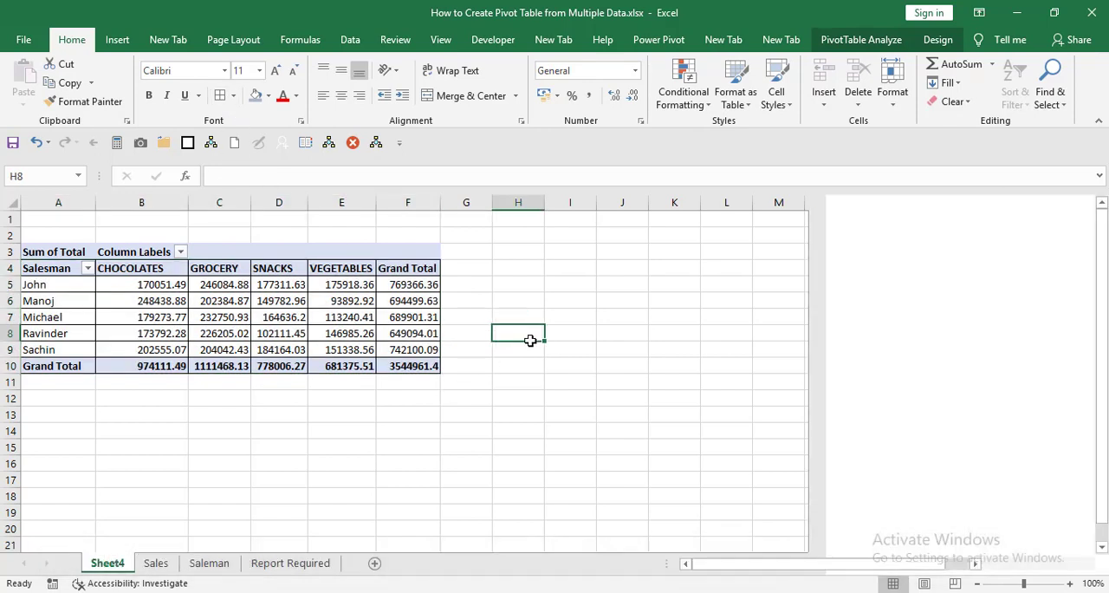